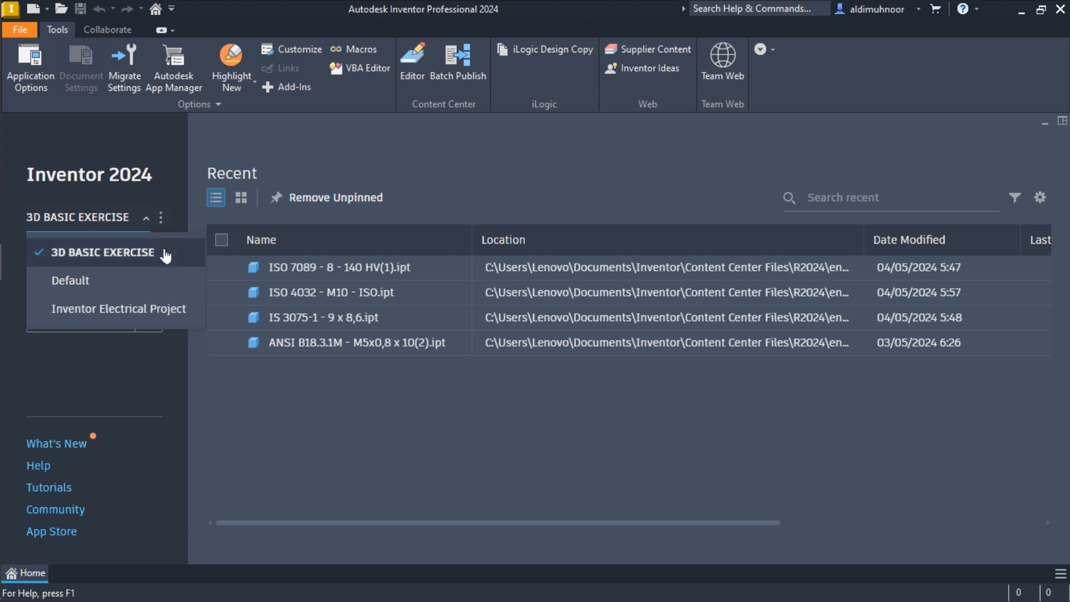
Step: Keep 3D BASIC EXERCISE as the active project and create a new part from the metric Standard (mm).ipt template
click(166, 255)
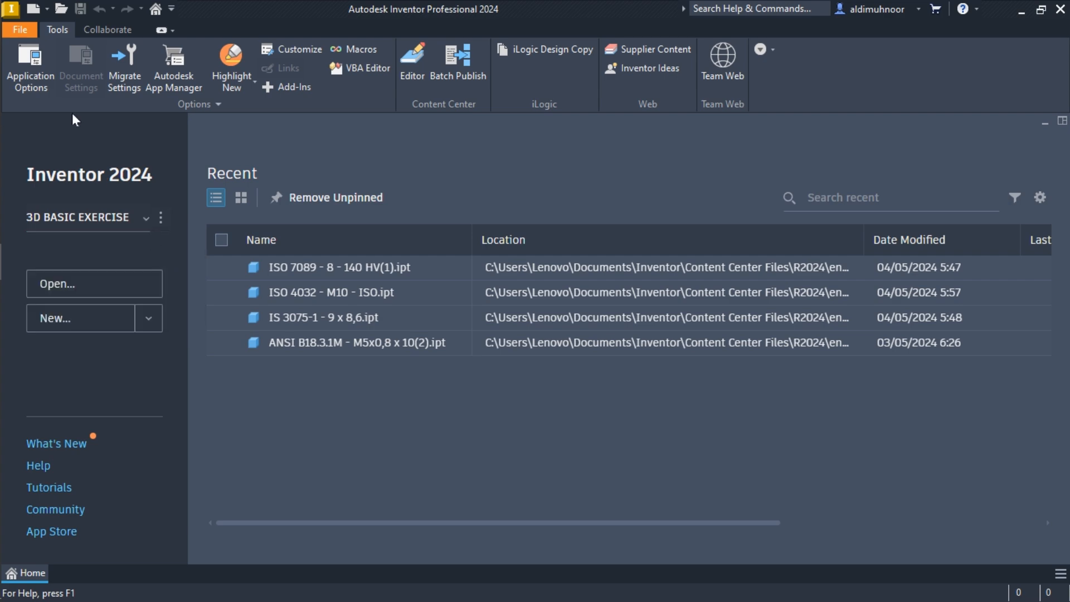
click(37, 45)
click(32, 9)
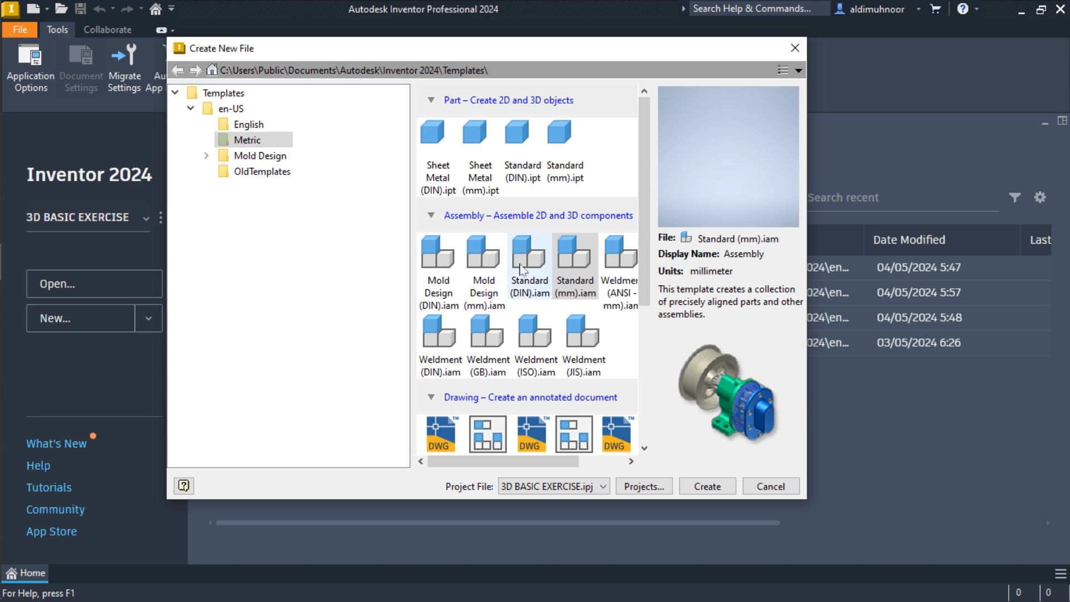
click(561, 149)
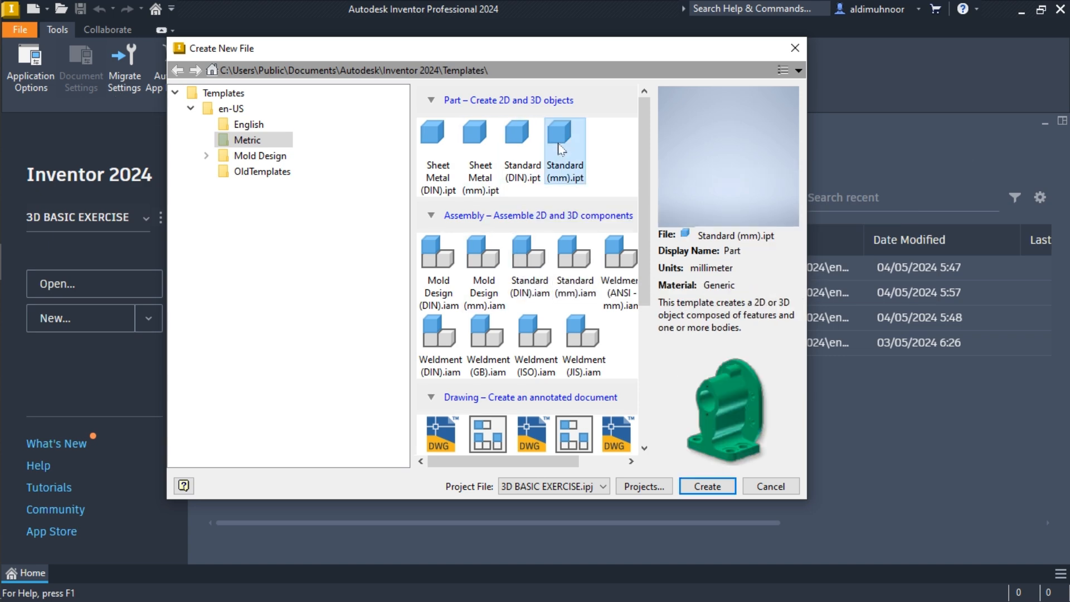
click(709, 485)
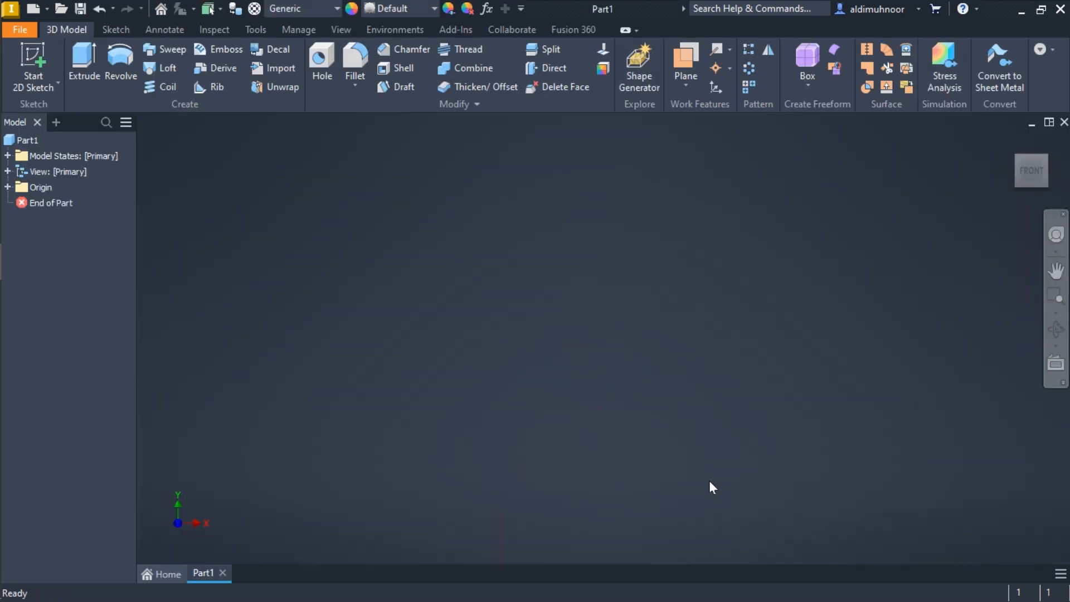
Step: Start a 2D sketch on the vertical YZ origin plane
click(22, 60)
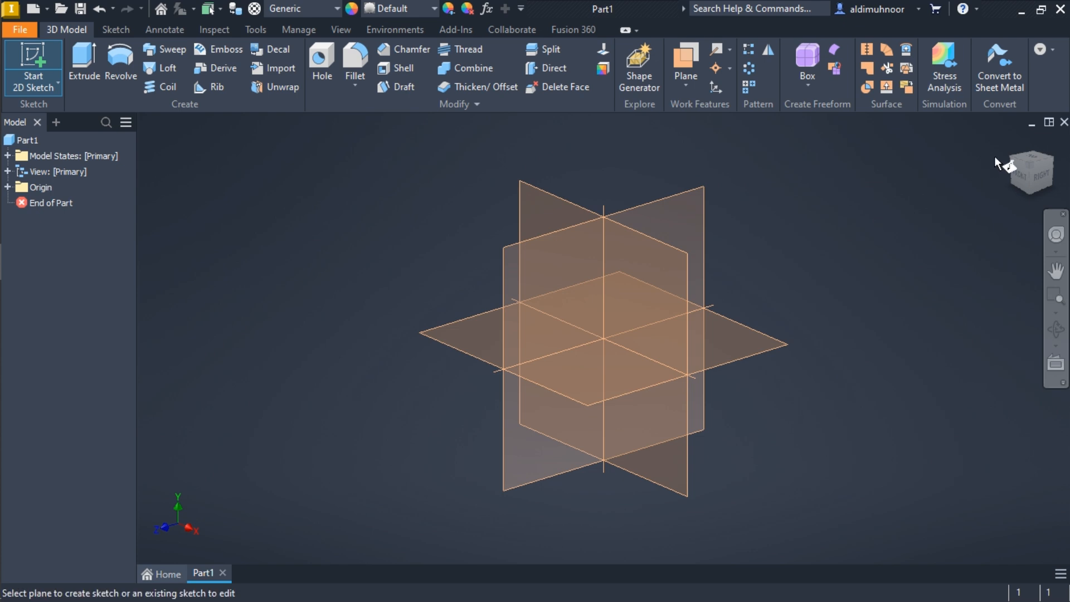
click(1017, 146)
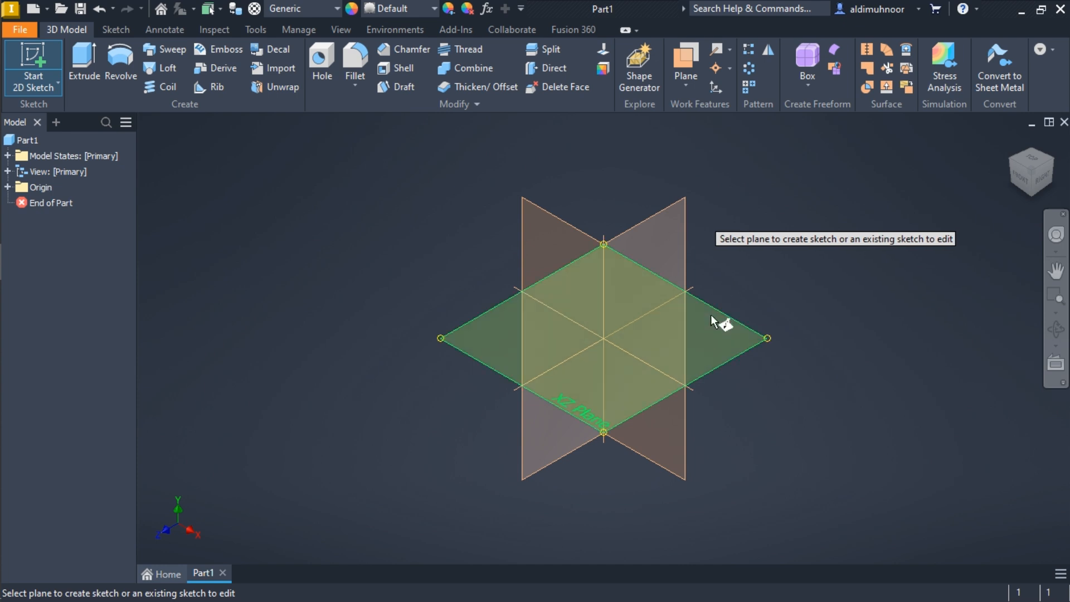
click(671, 226)
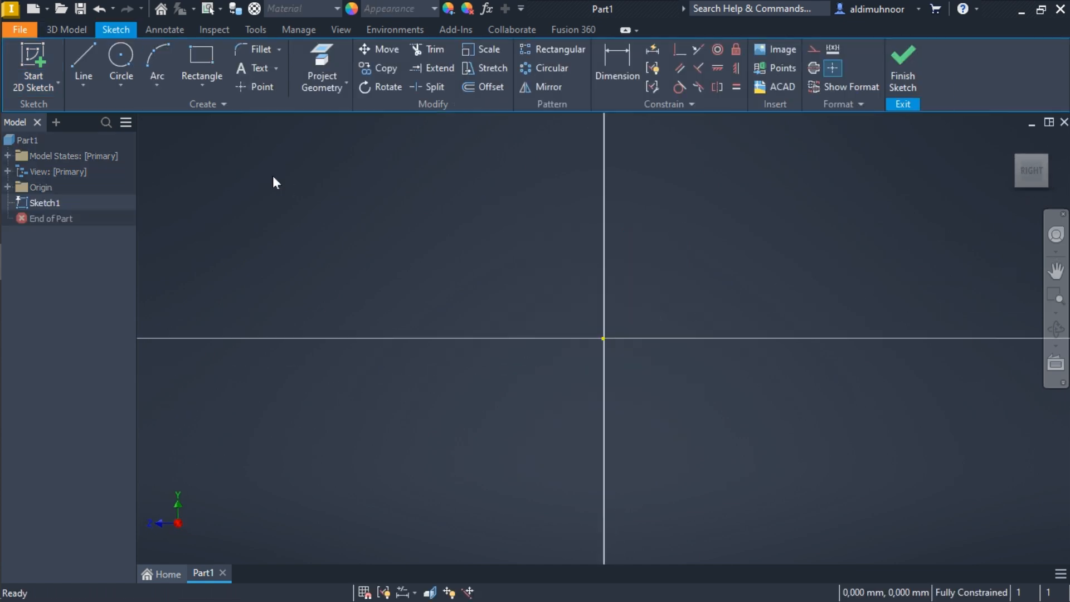
Step: Draw a 30 mm vertical line up from the origin, followed by a 10 mm perpendicular line toward positive Z
click(84, 65)
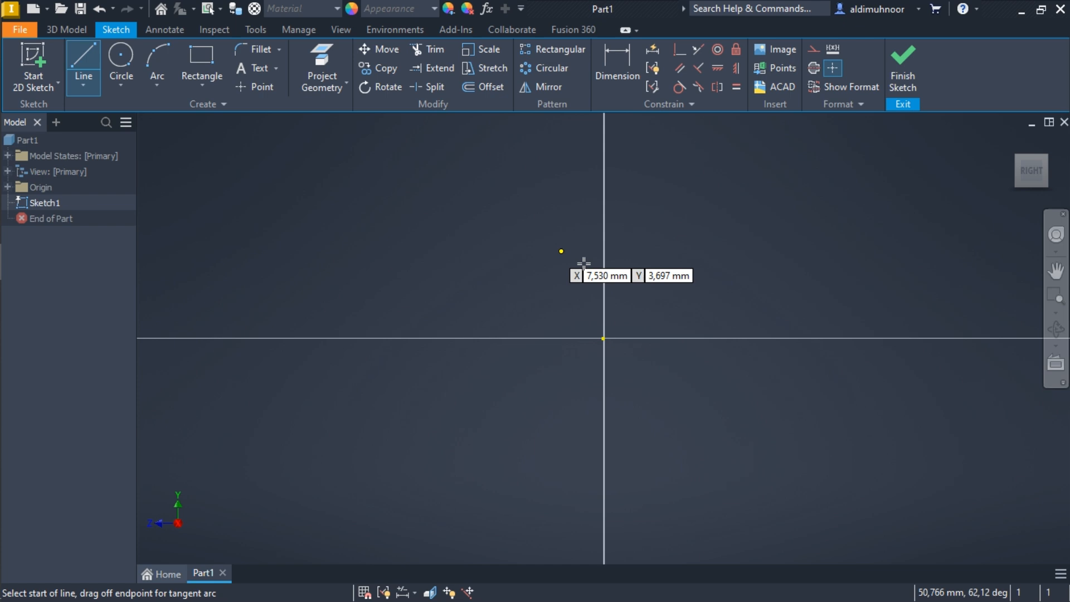
click(603, 338)
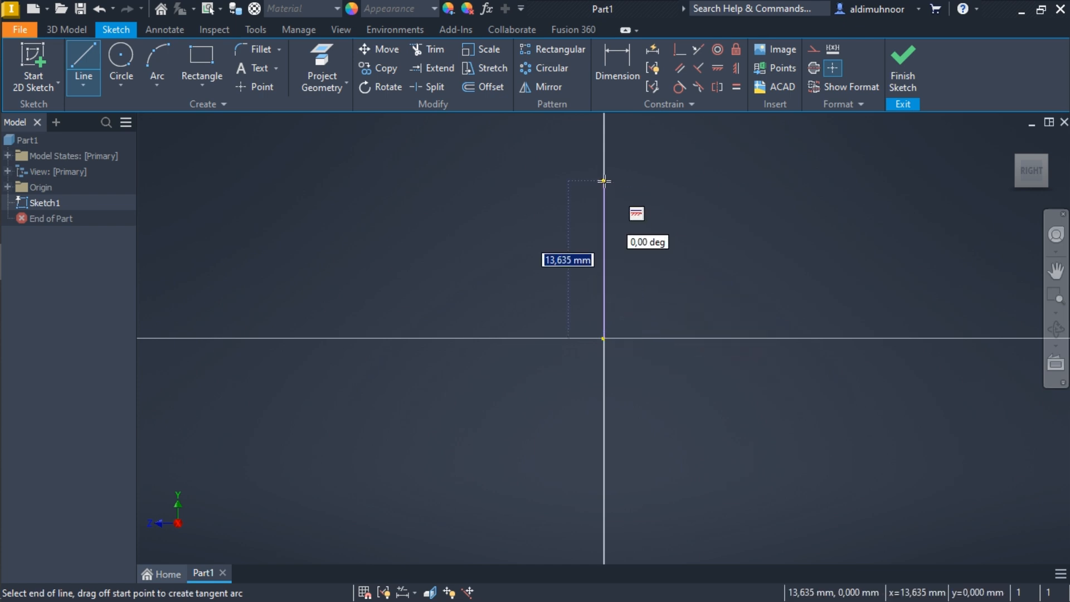
text(30)
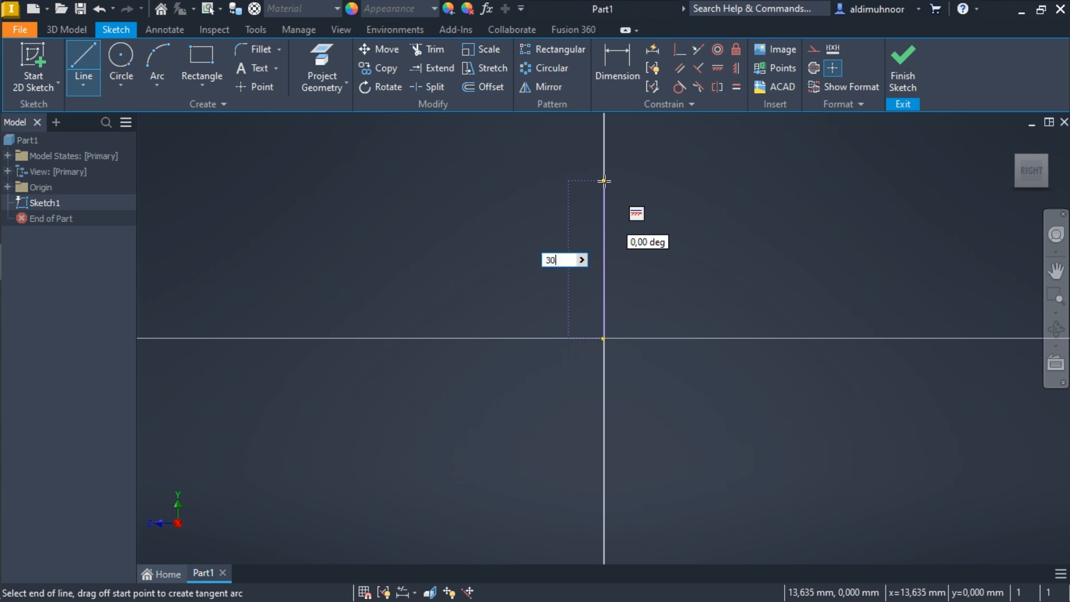
key(Tab)
click(603, 181)
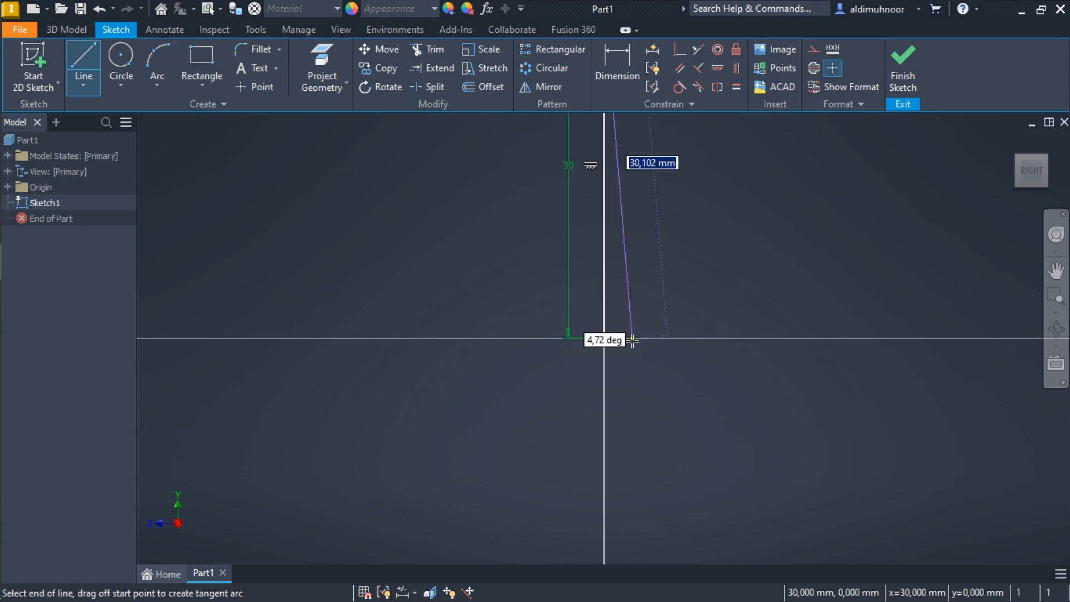
scroll(604, 270, down, 1)
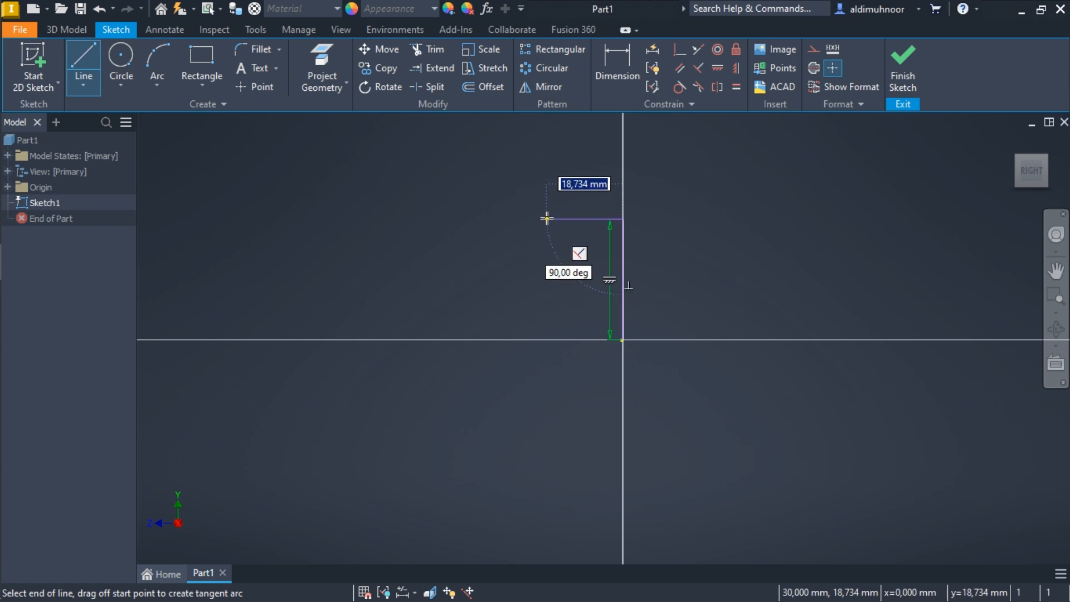
text(10)
key(Tab)
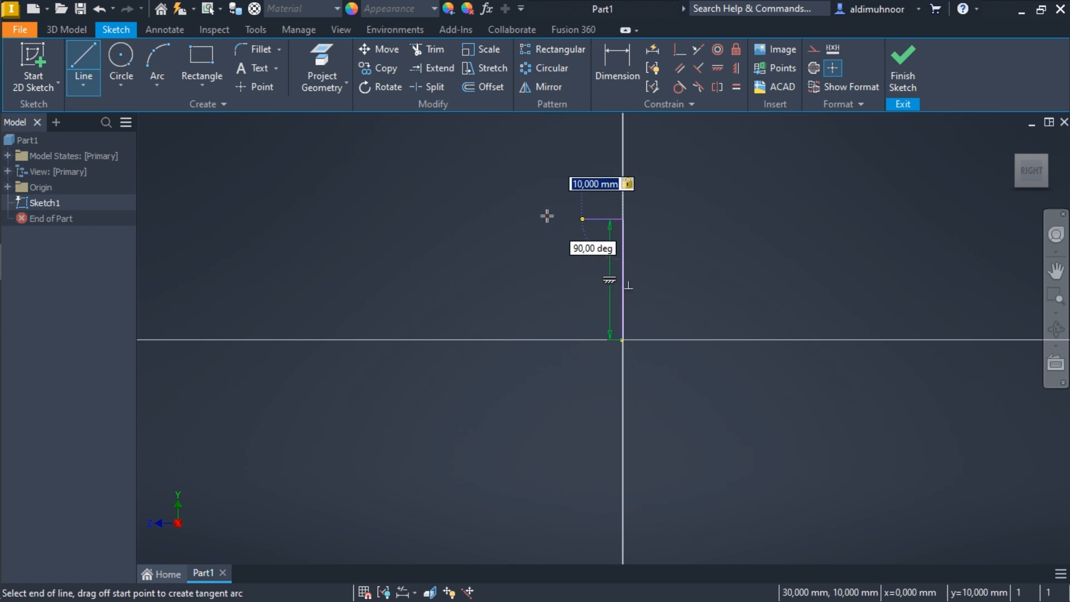
click(548, 217)
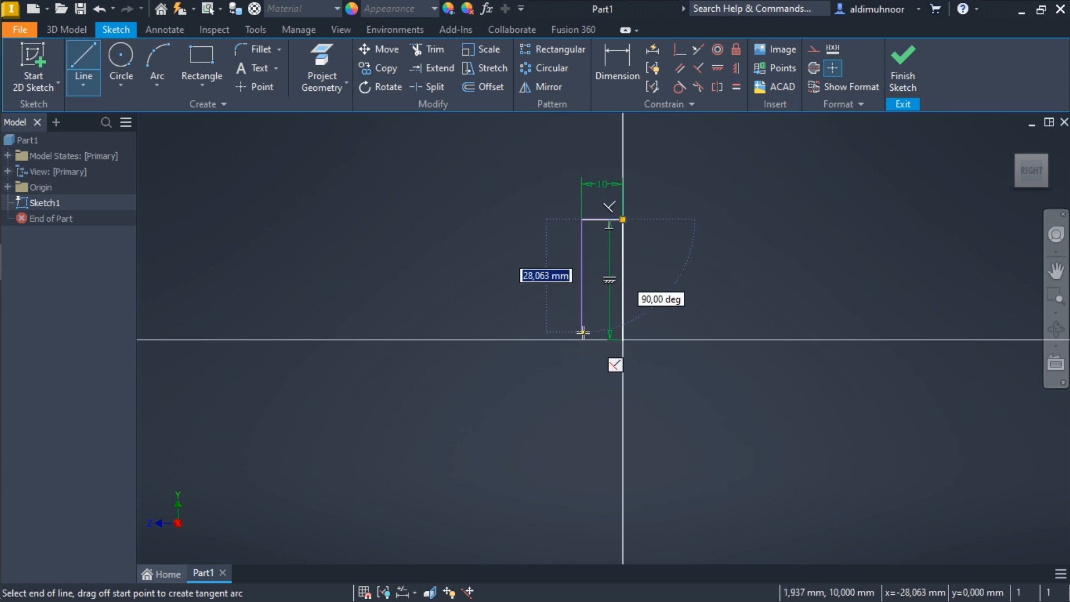
Step: Continue the profile with a 20 mm line straight down and a 20 mm horizontal line outward to form the step
text(20)
key(Tab)
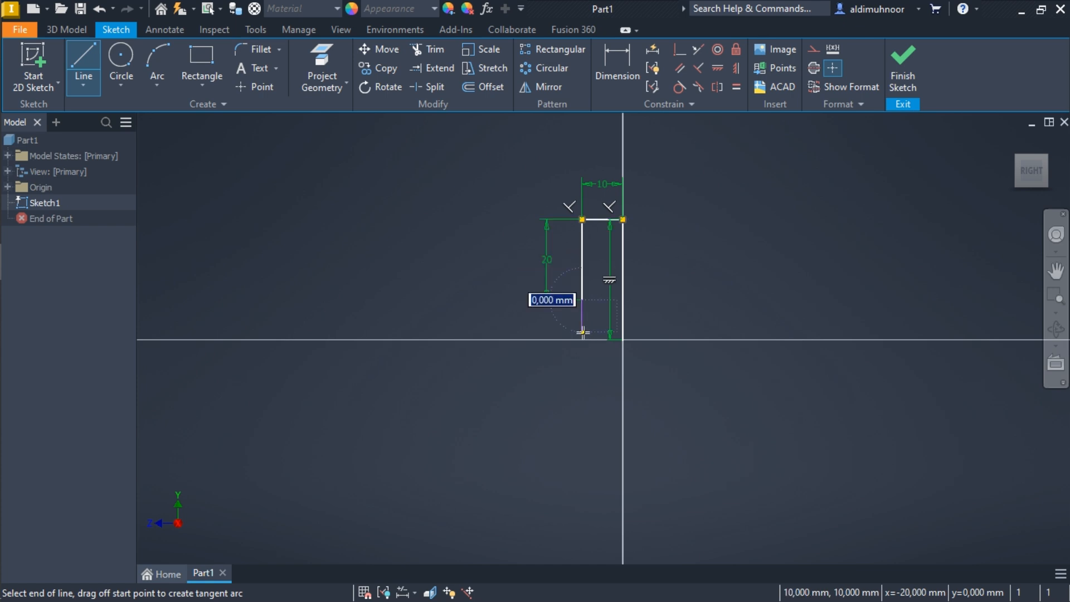
click(582, 331)
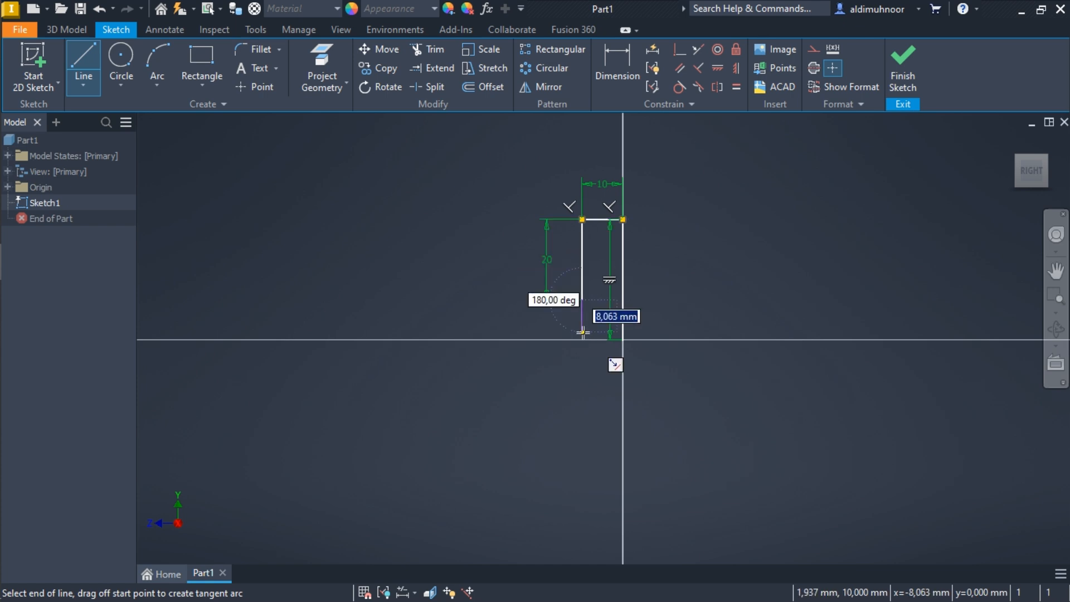
text(20)
key(Tab)
click(476, 296)
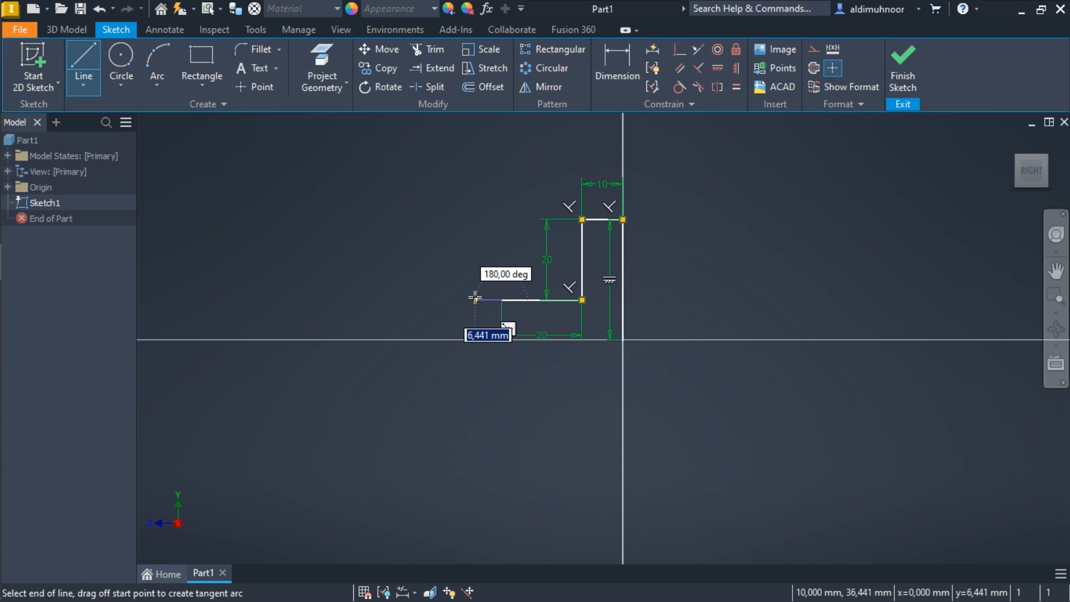
Step: Close the L-shaped profile with a 10 mm line down and a base line back to the origin, and finish the sketch
text(10)
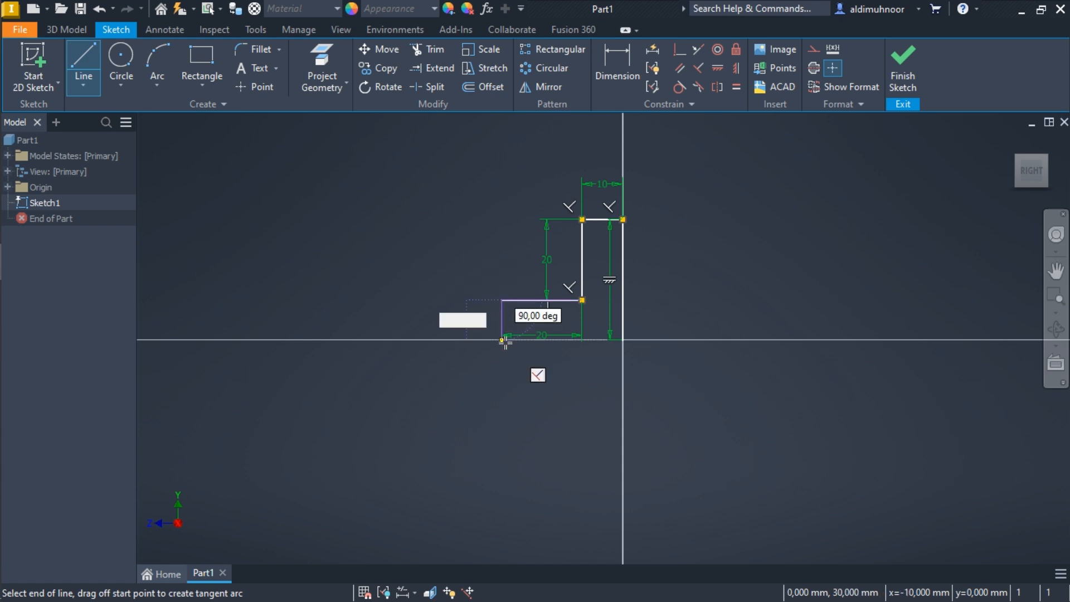
click(503, 340)
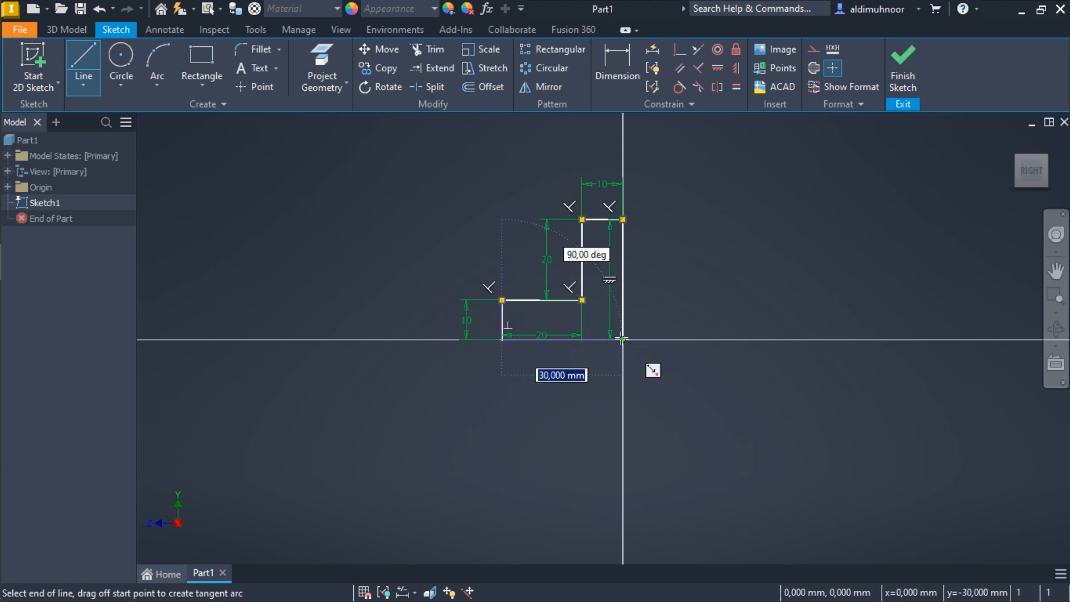
click(621, 339)
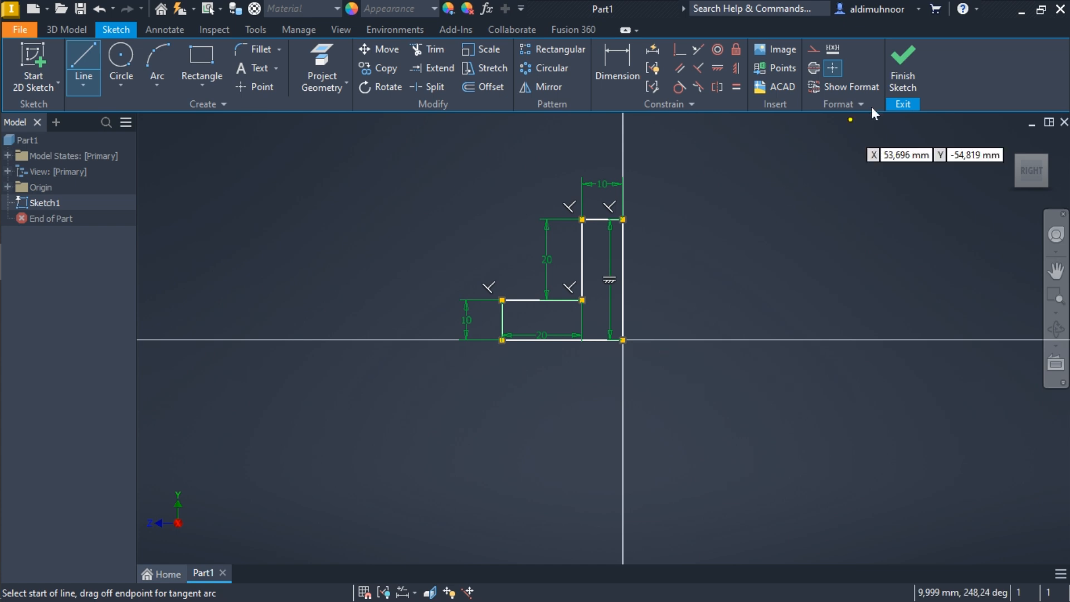
click(897, 79)
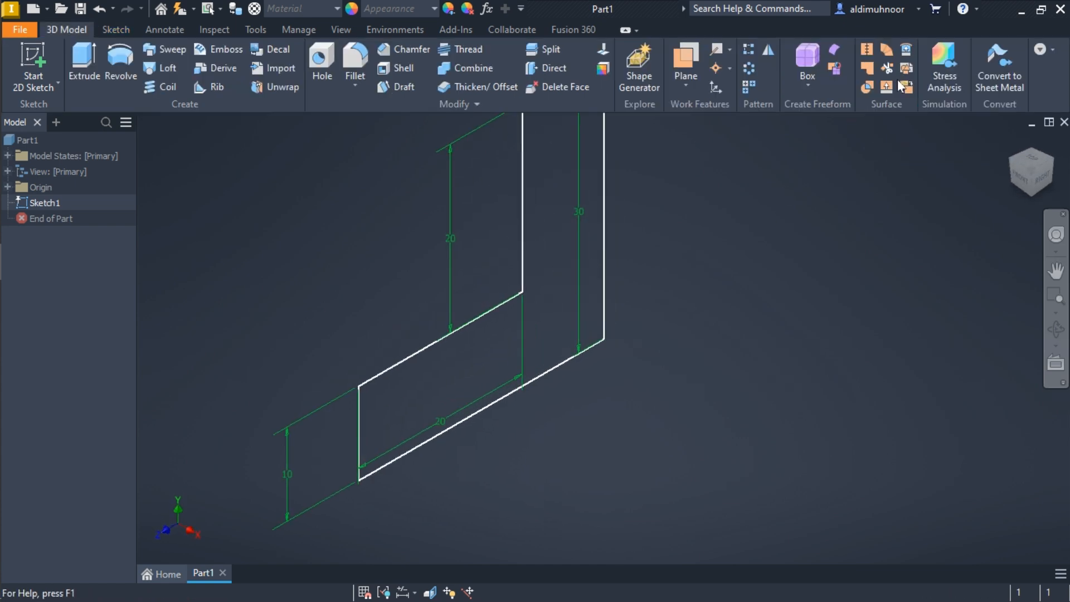
Step: Extrude the L-shaped profile symmetrically with a distance of 30 mm
scroll(565, 411, down, 2)
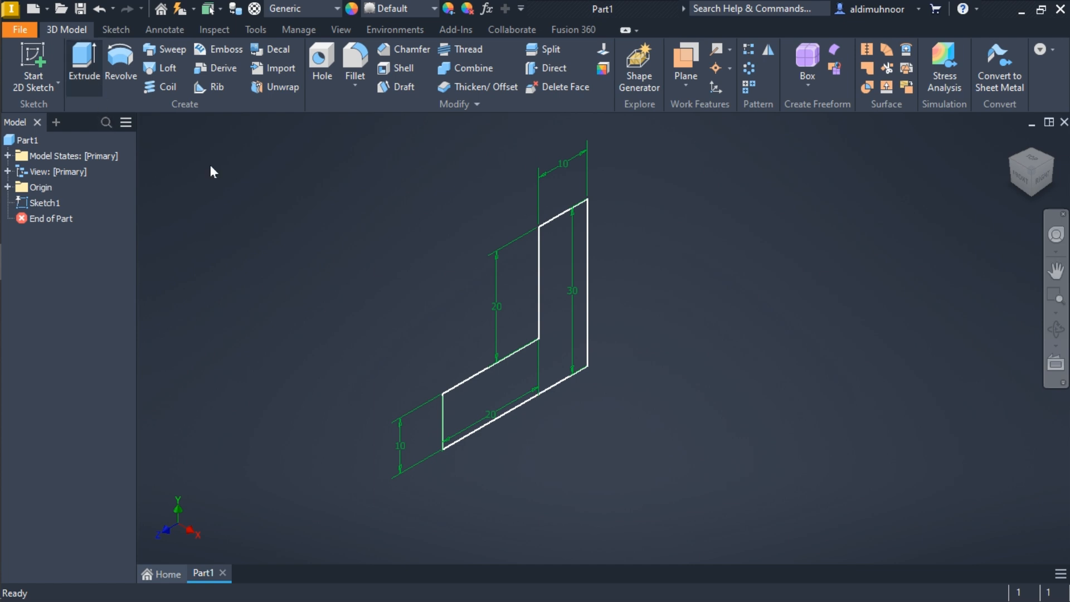
key(e)
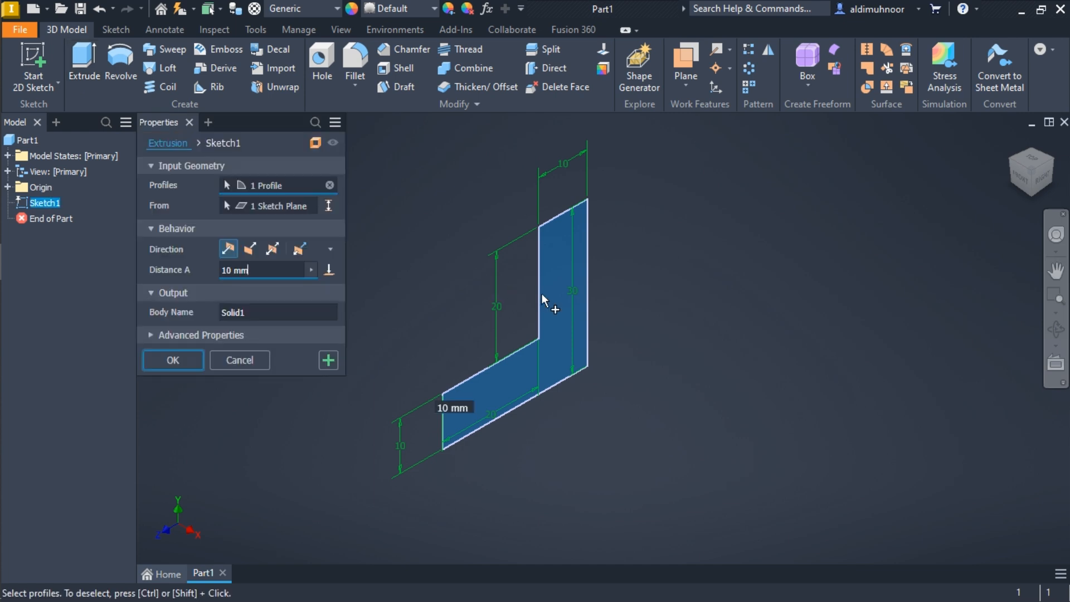
click(276, 252)
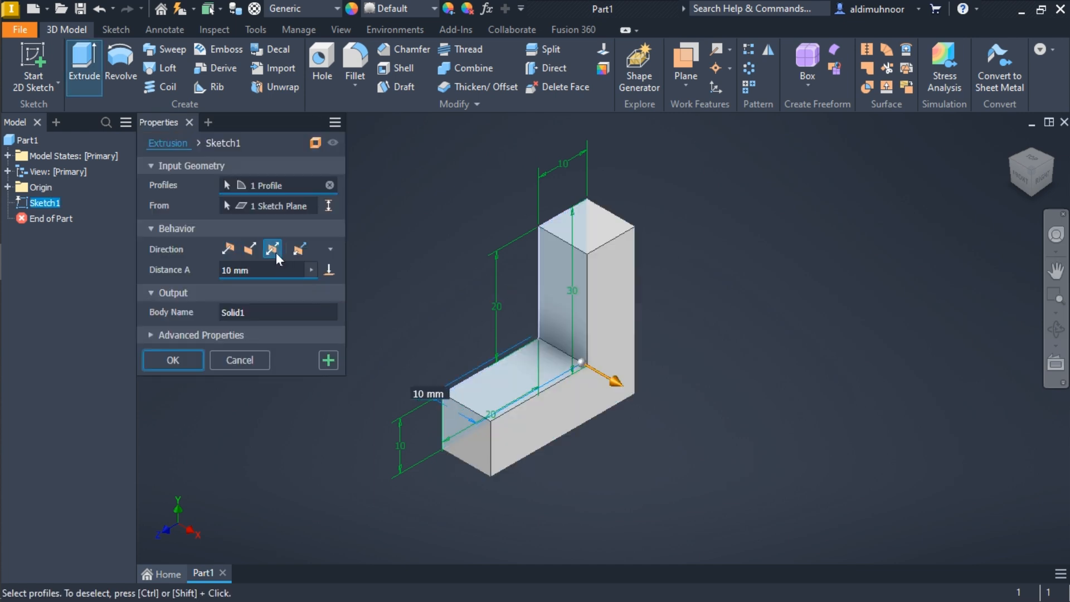
click(265, 271)
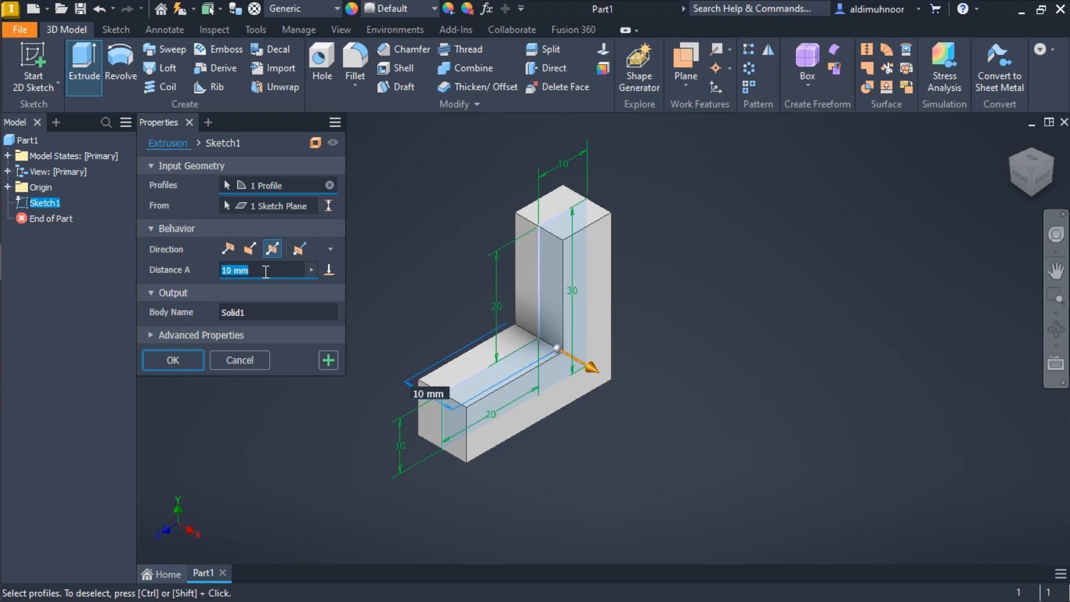
text(30)
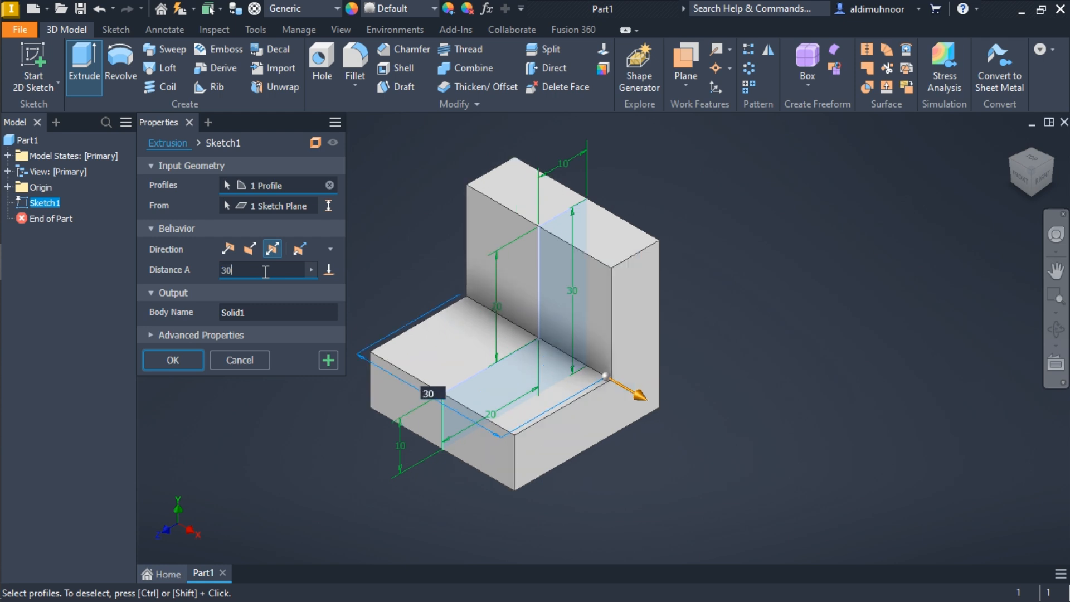
click(193, 360)
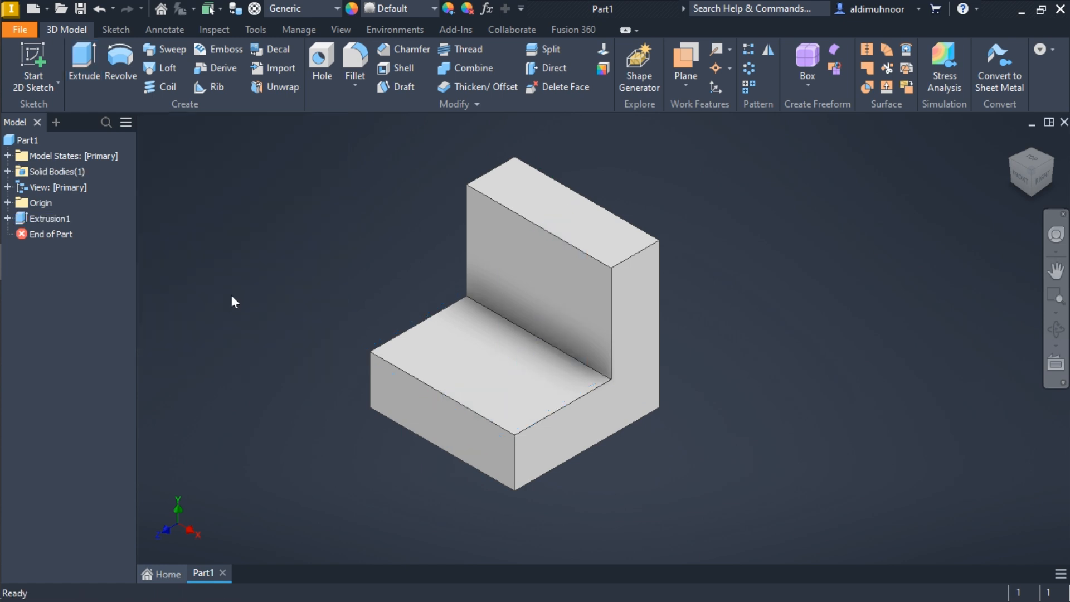
Step: Start a sketch on the upright's top face and draw a 10 mm by 10 mm rectangle in its rear right corner
click(552, 208)
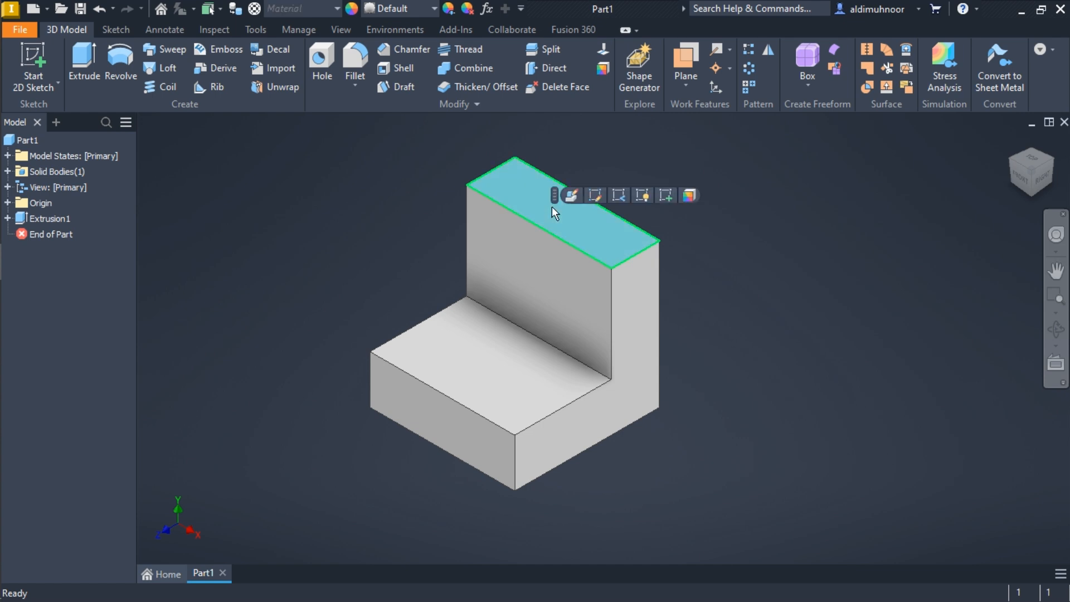
click(666, 195)
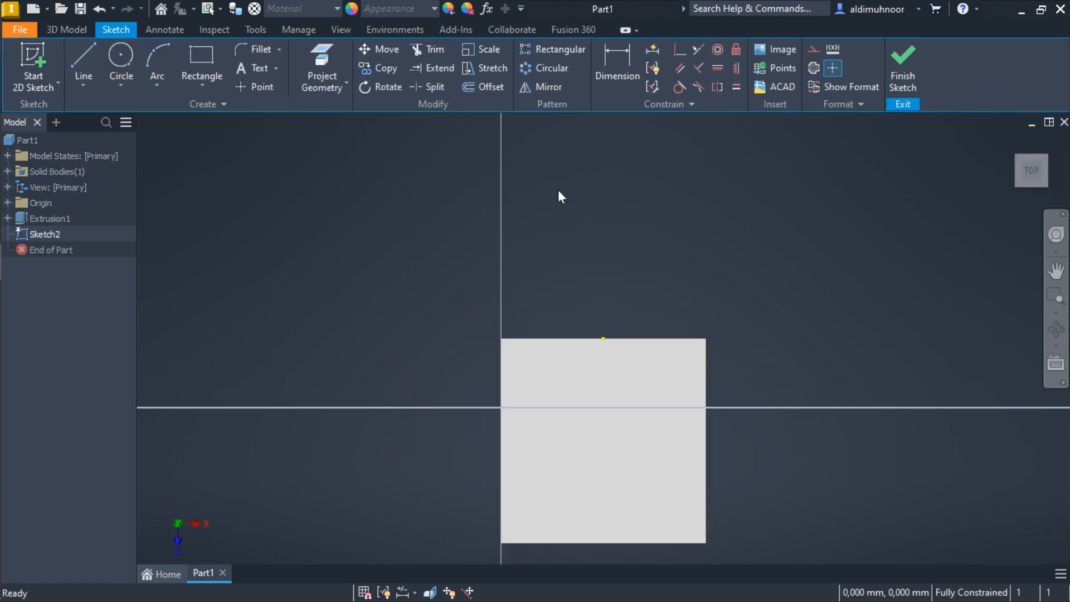
click(208, 59)
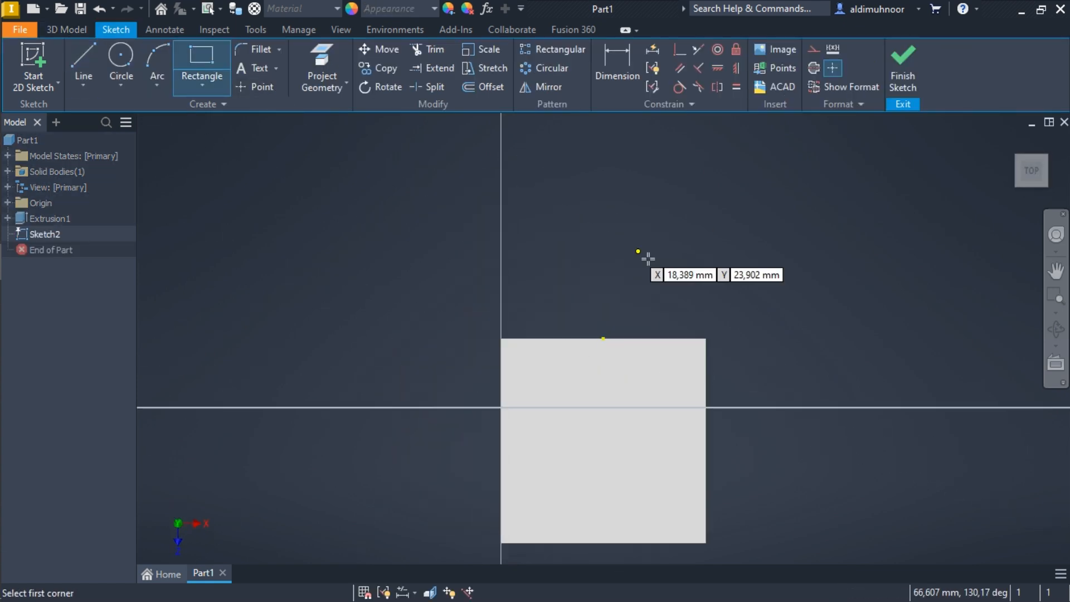
click(706, 407)
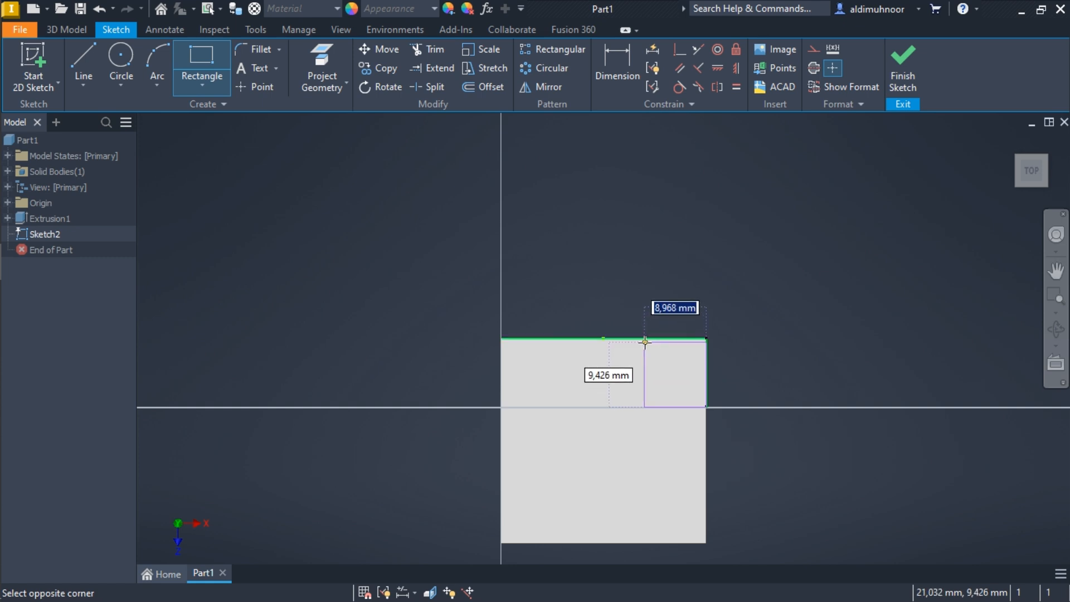
text(10)
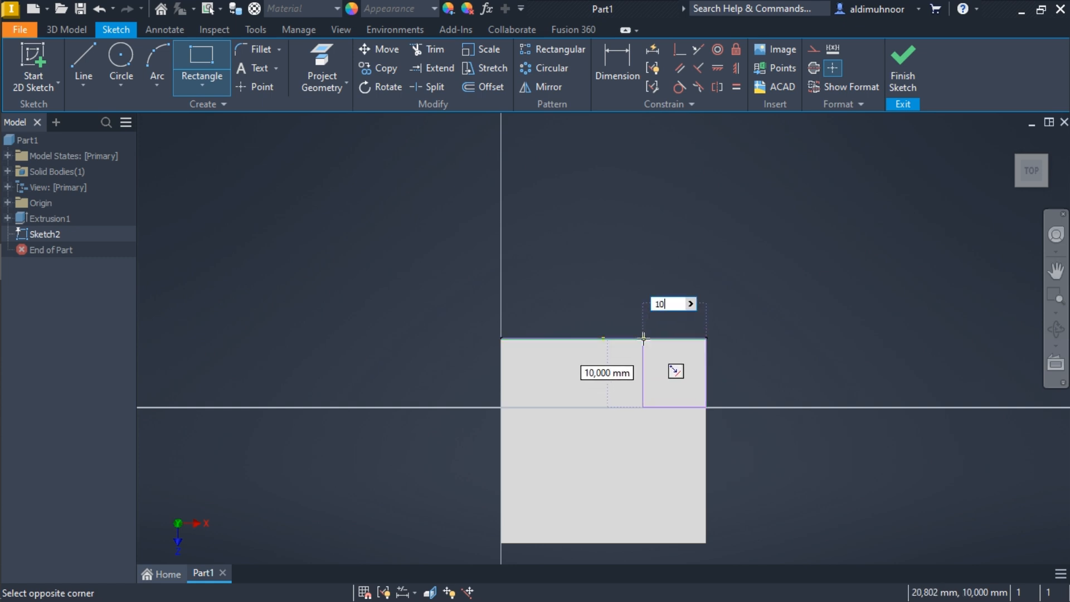
key(Tab)
text(10)
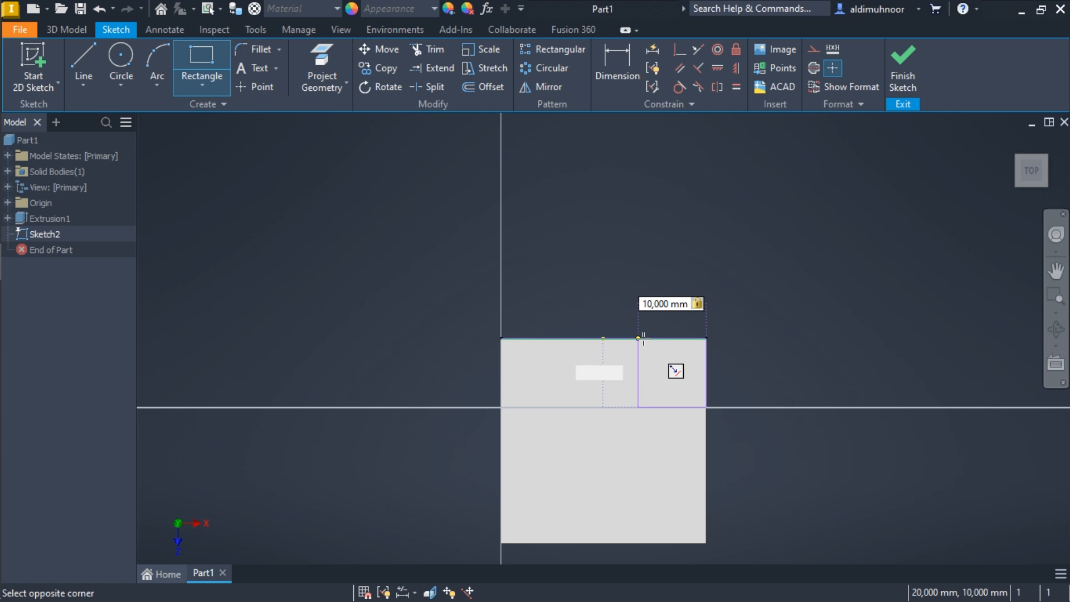
key(Return)
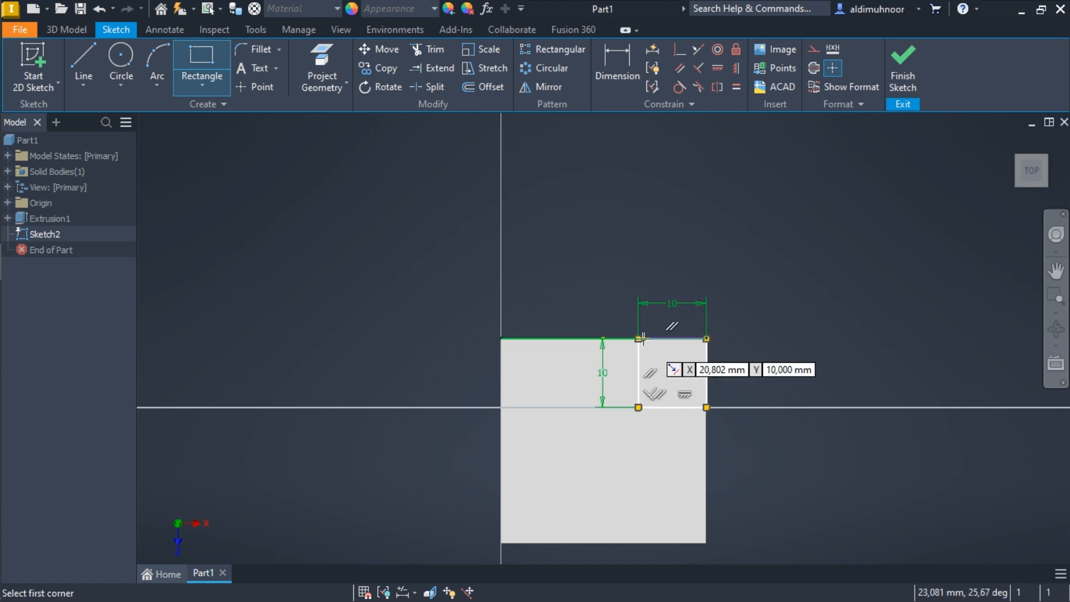
Step: Draw a 10 mm by 10 mm rectangle inward from the block's front edge, near its middle, in the top-face sketch
click(576, 544)
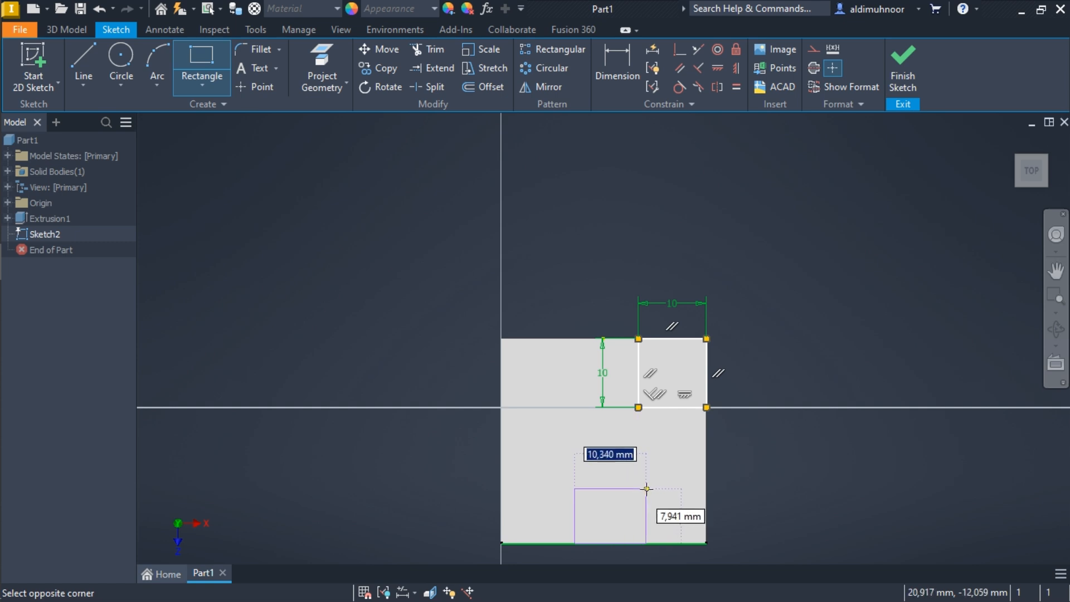
text(10)
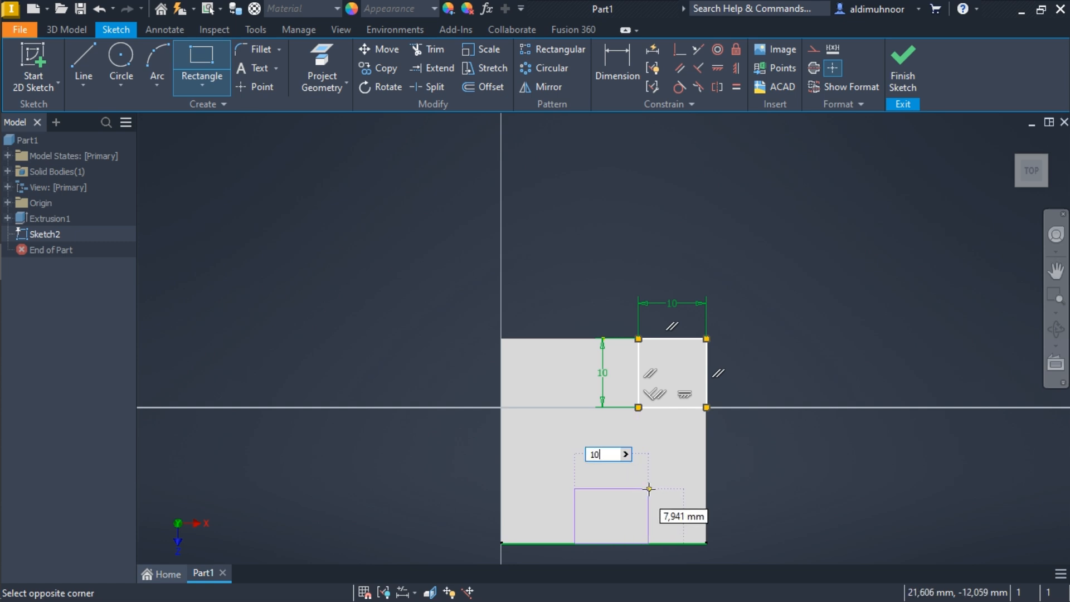
key(Tab)
text(10)
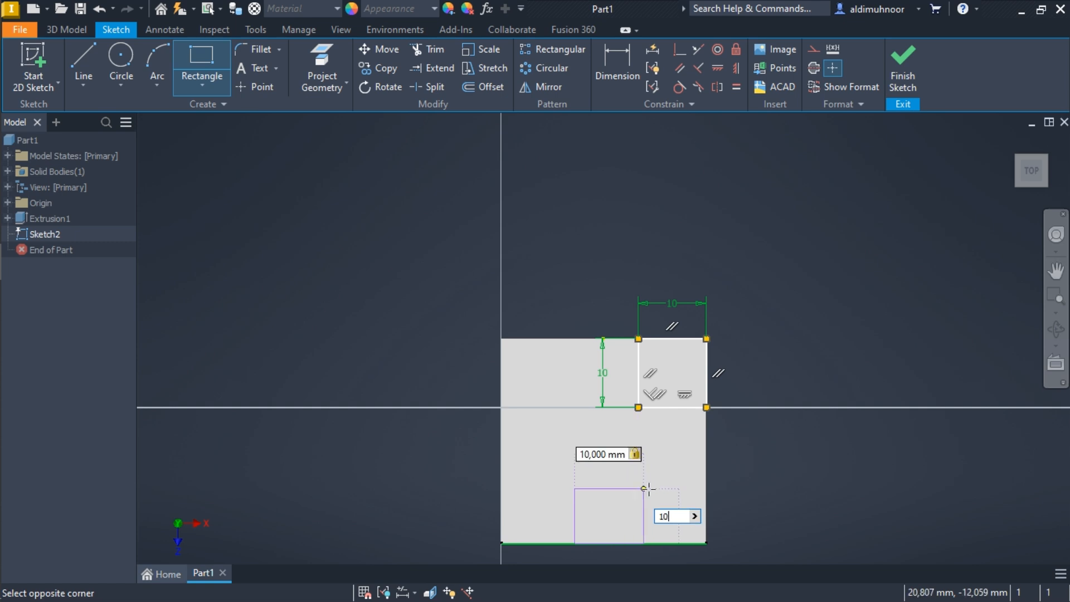
key(Return)
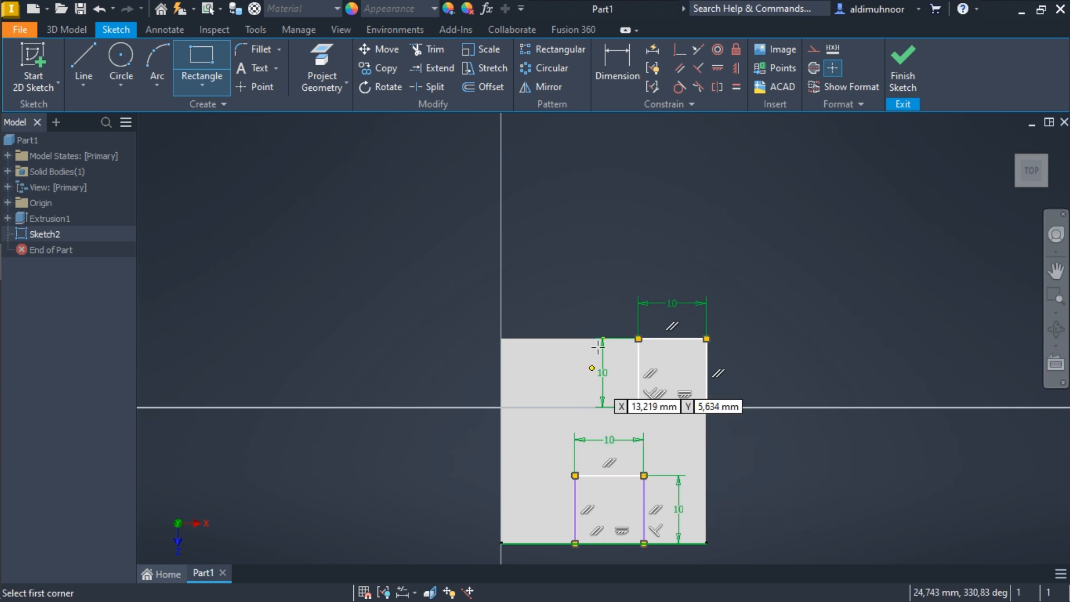
Step: Centre the front rectangle by vertically aligning its inner edge's midpoint with the midpoint of the block's front edge, and finish the sketch
click(617, 79)
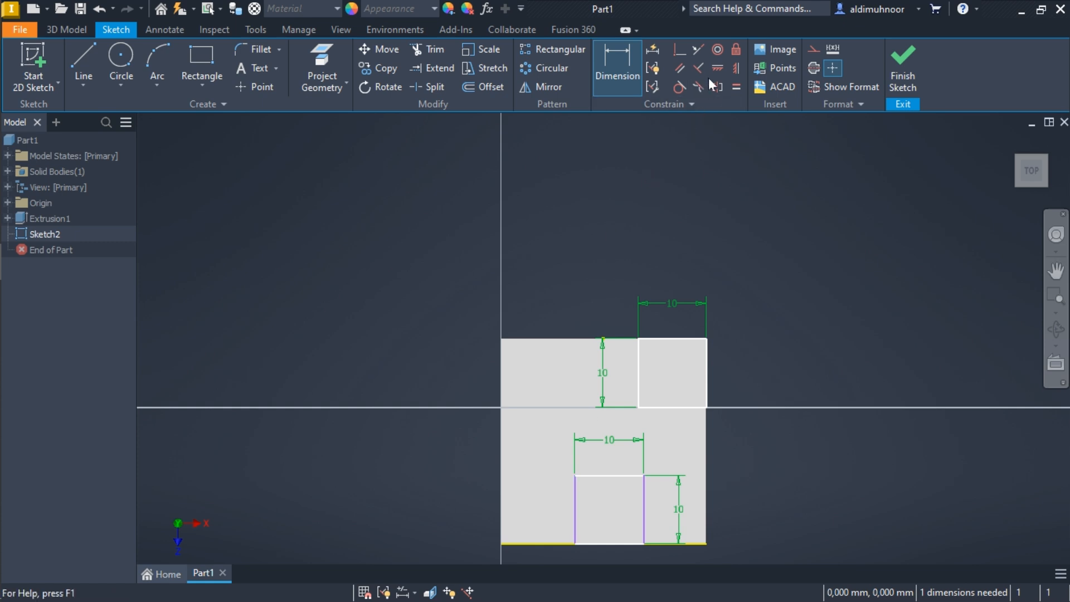
click(733, 69)
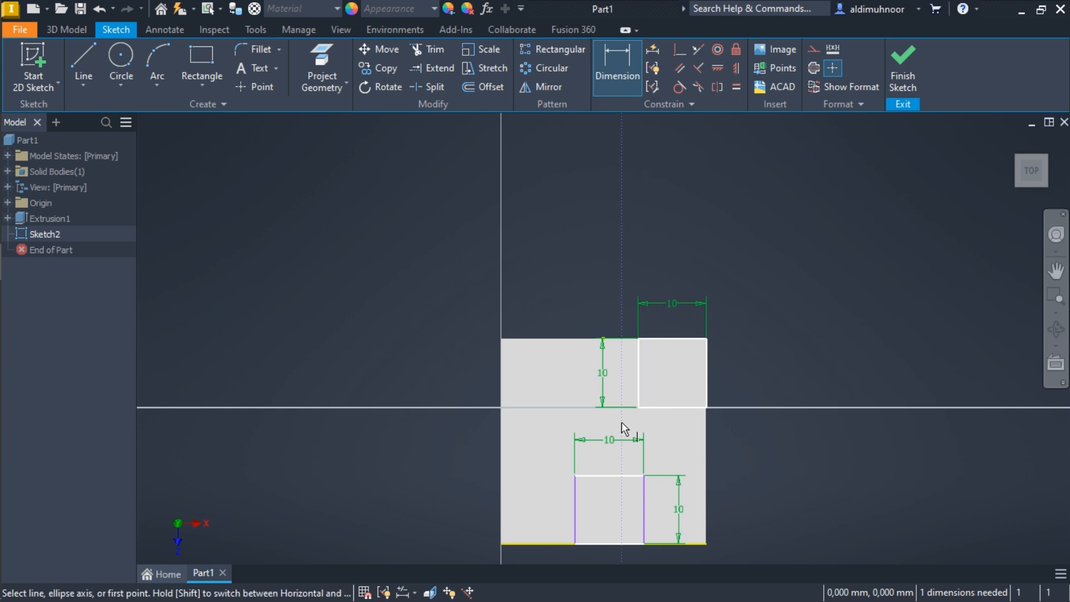
click(610, 475)
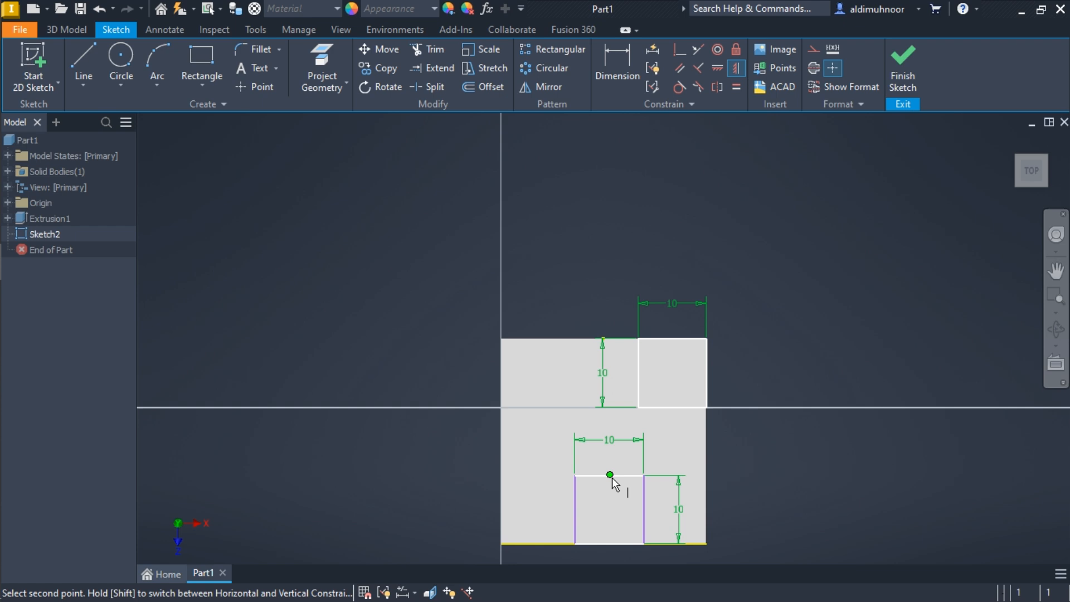
click(604, 544)
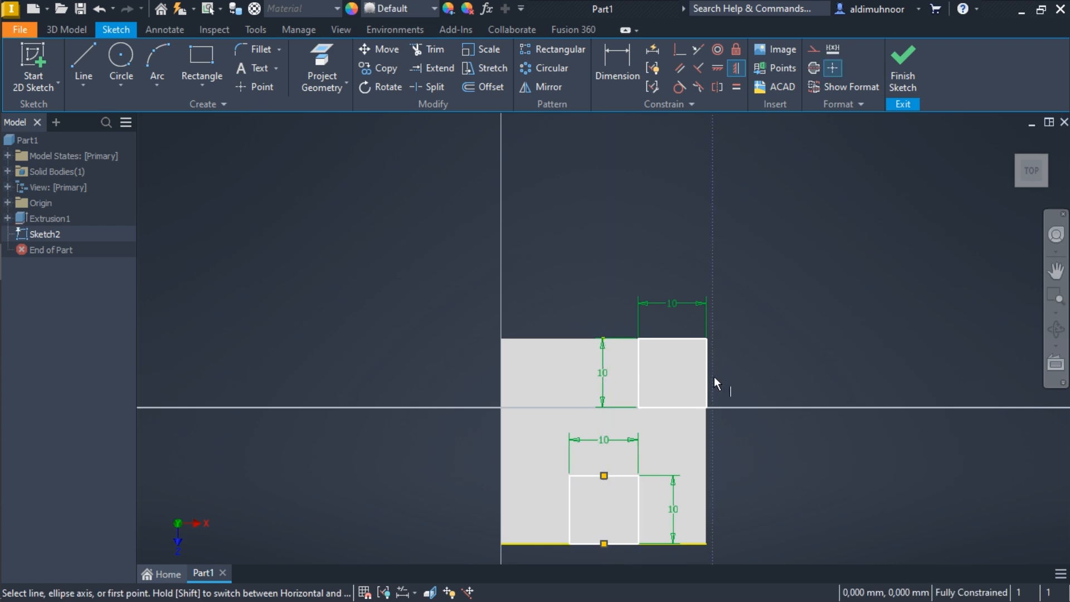
click(897, 72)
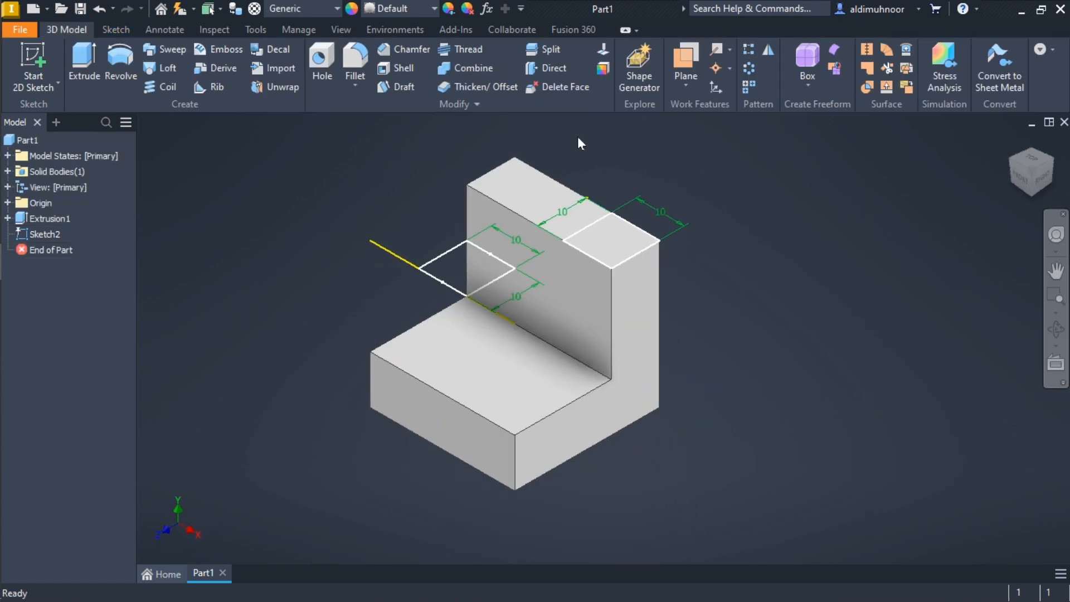
Step: Extrude both rectangles 30 mm downward as a cut to notch the base's front and remove the upright's rear corner
click(90, 71)
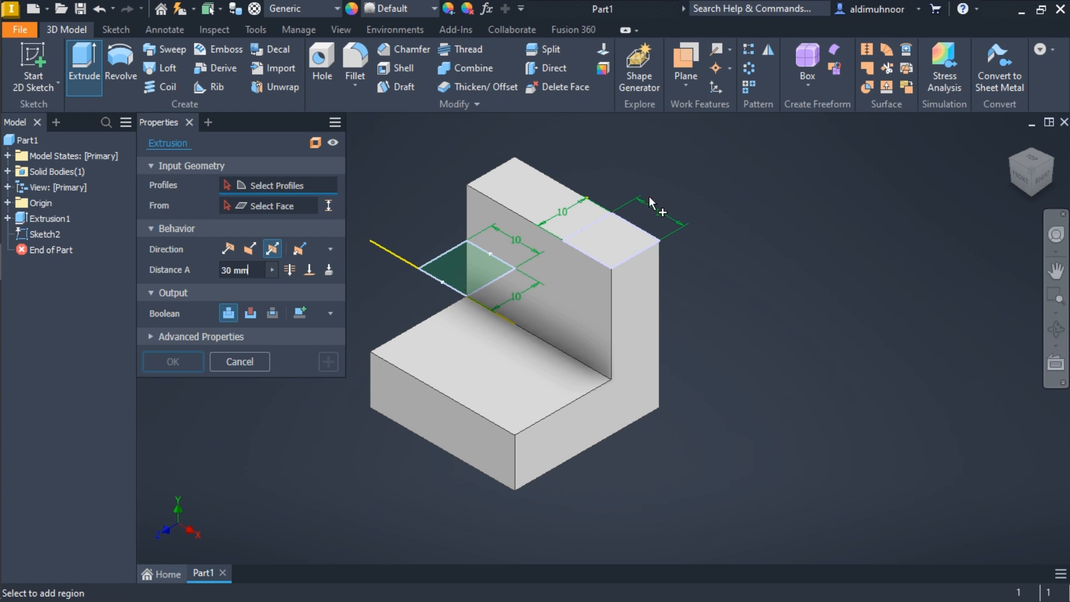
click(606, 258)
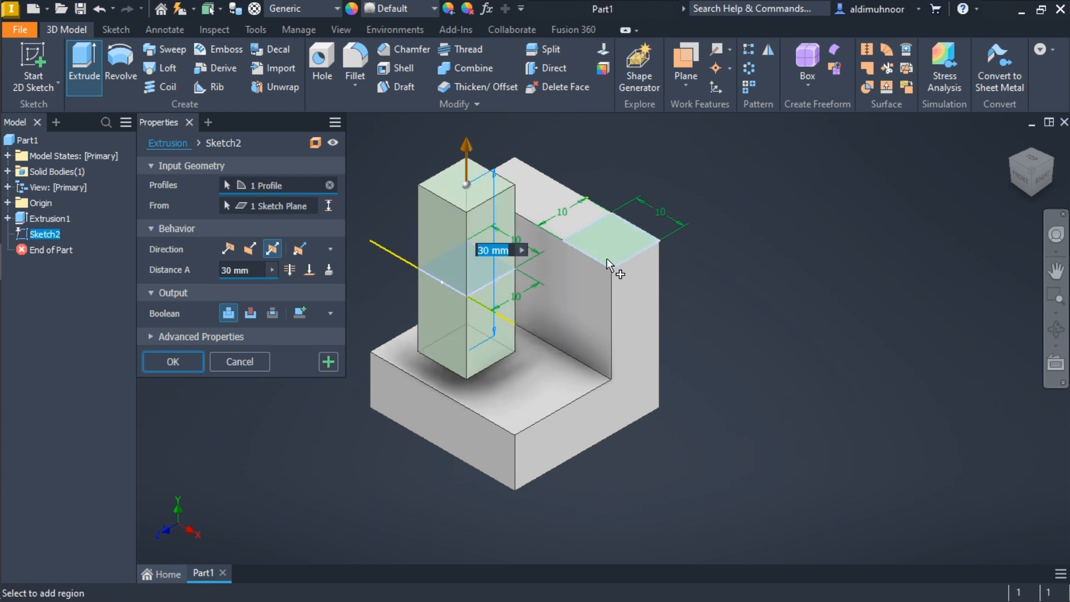
click(606, 259)
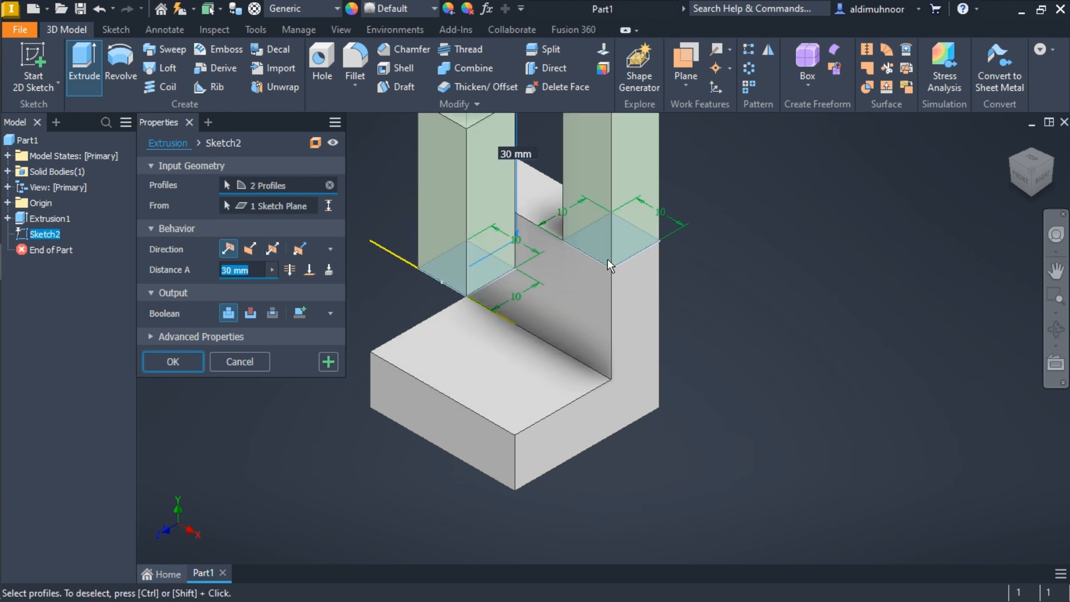
click(250, 249)
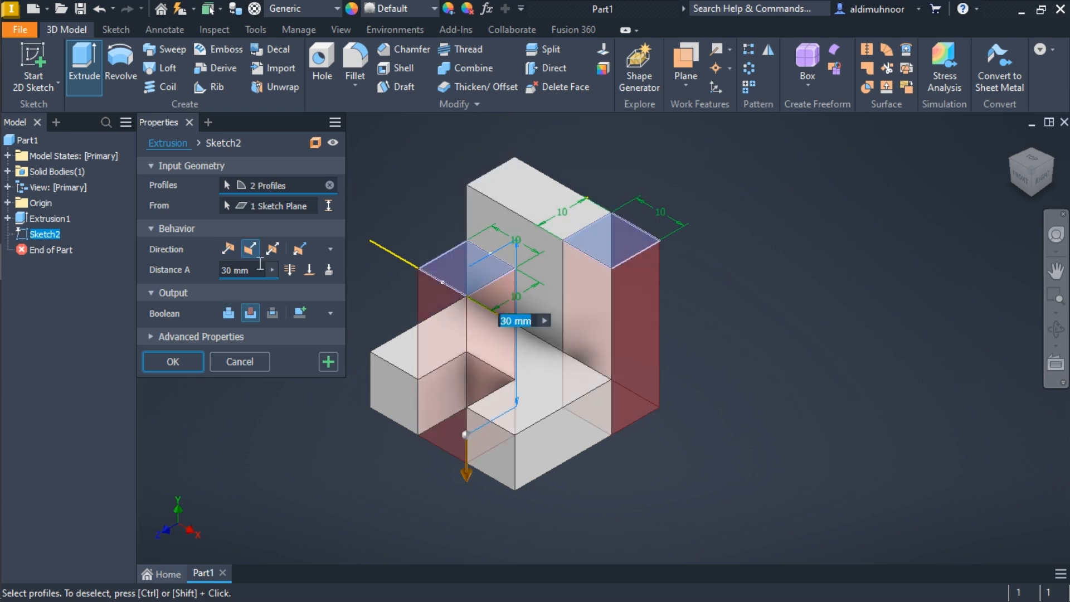
click(190, 368)
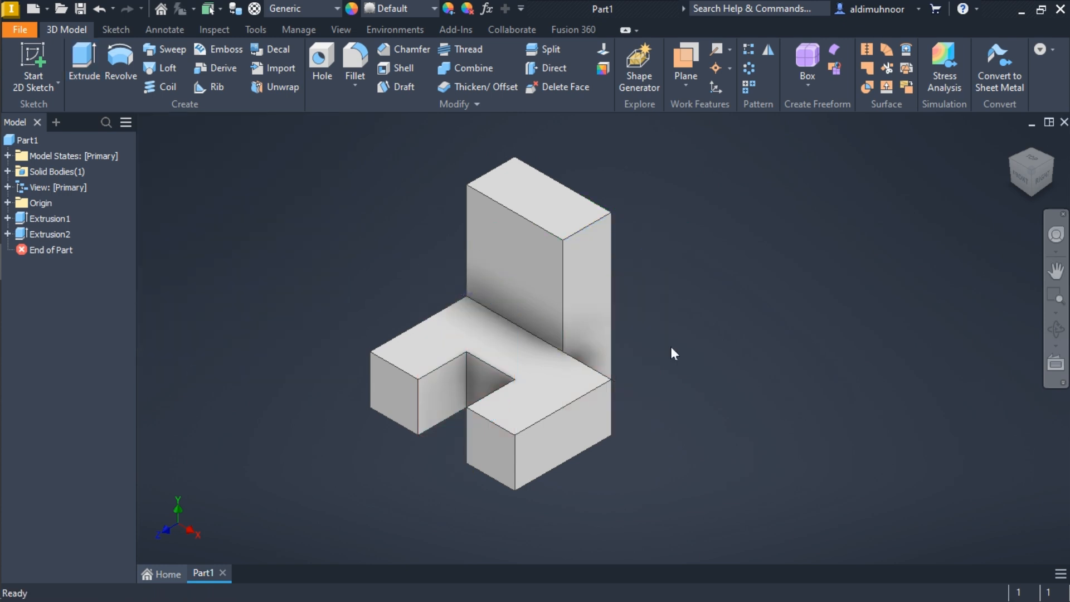
scroll(681, 330, up, 3)
scroll(679, 329, down, 4)
scroll(677, 310, up, 3)
scroll(610, 262, down, 4)
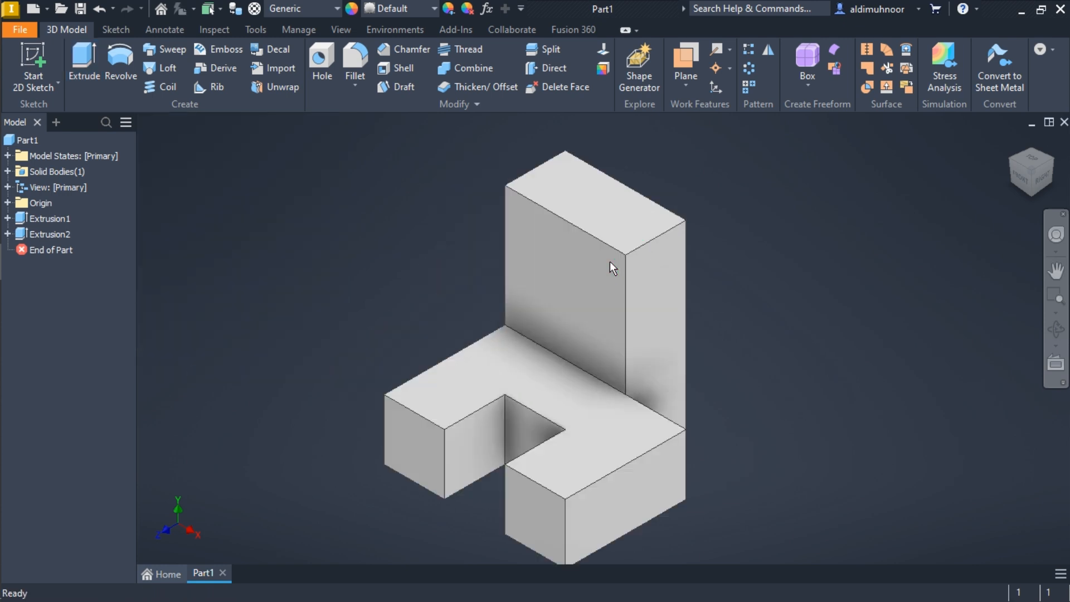
scroll(456, 229, up, 3)
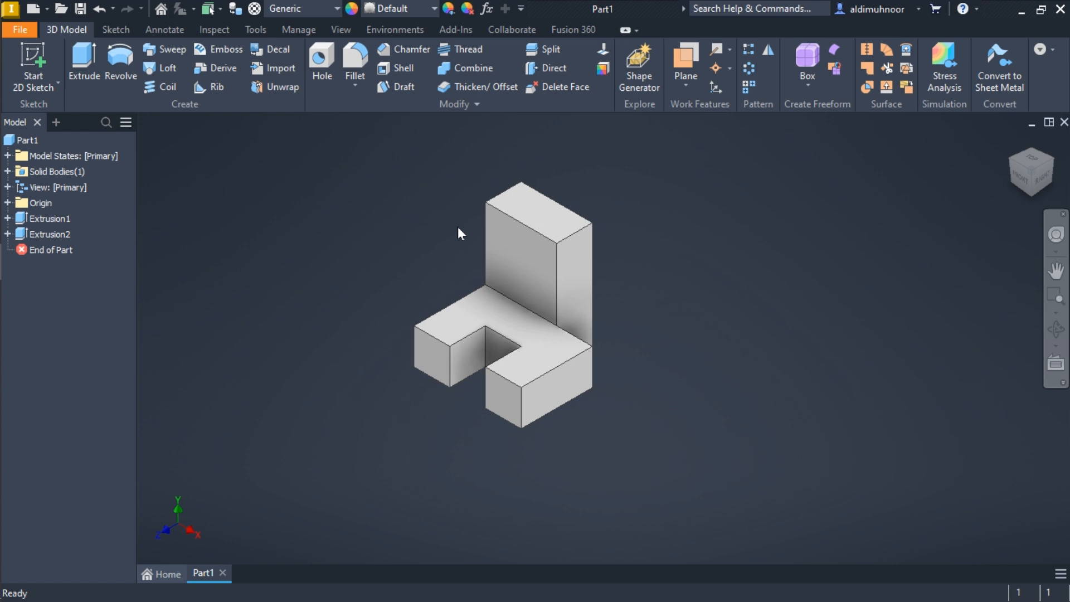
scroll(458, 228, down, 3)
scroll(458, 229, up, 3)
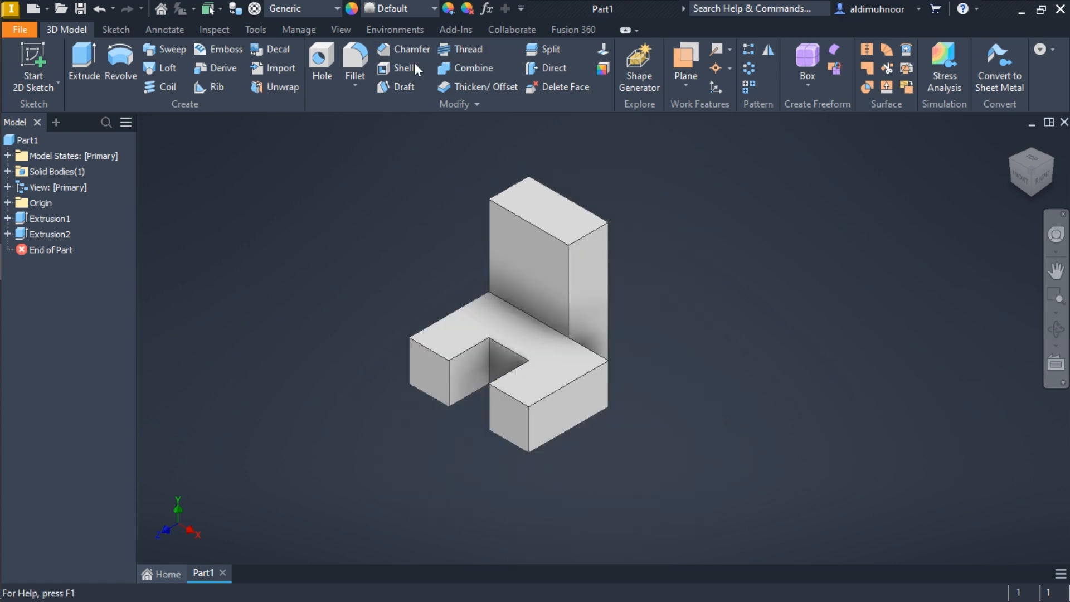
Step: Assign the Stainless Steel material from the Inventor Material Library to the part
click(335, 12)
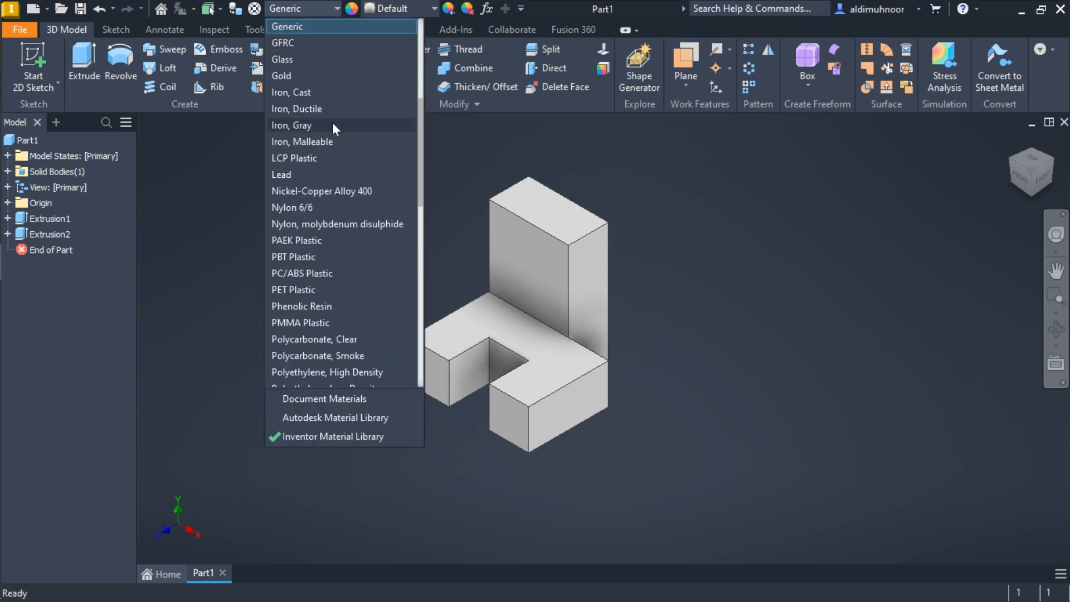
scroll(353, 232, down, 10)
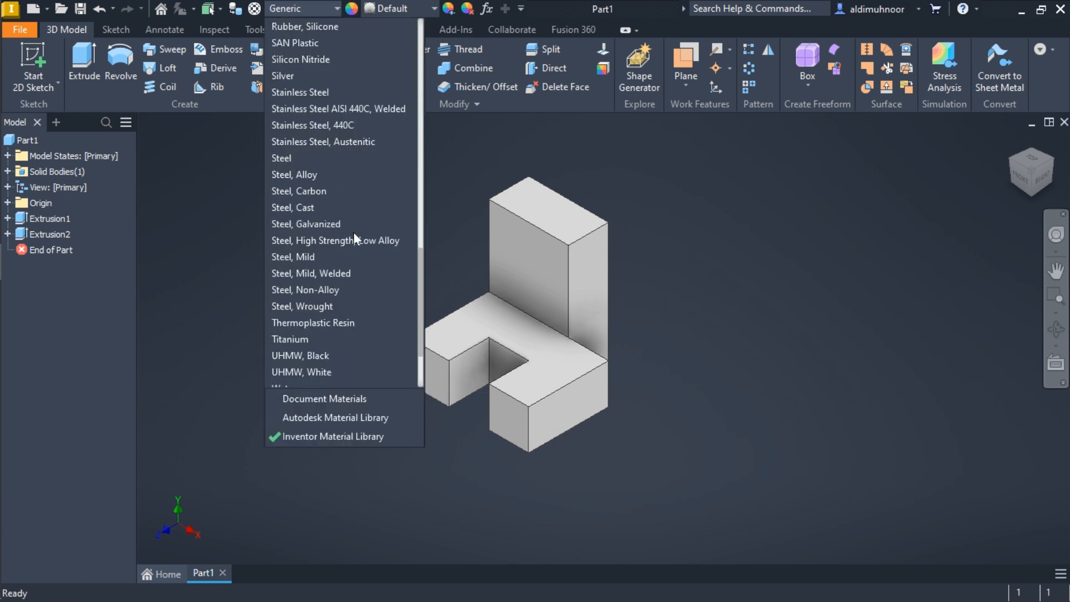
click(330, 92)
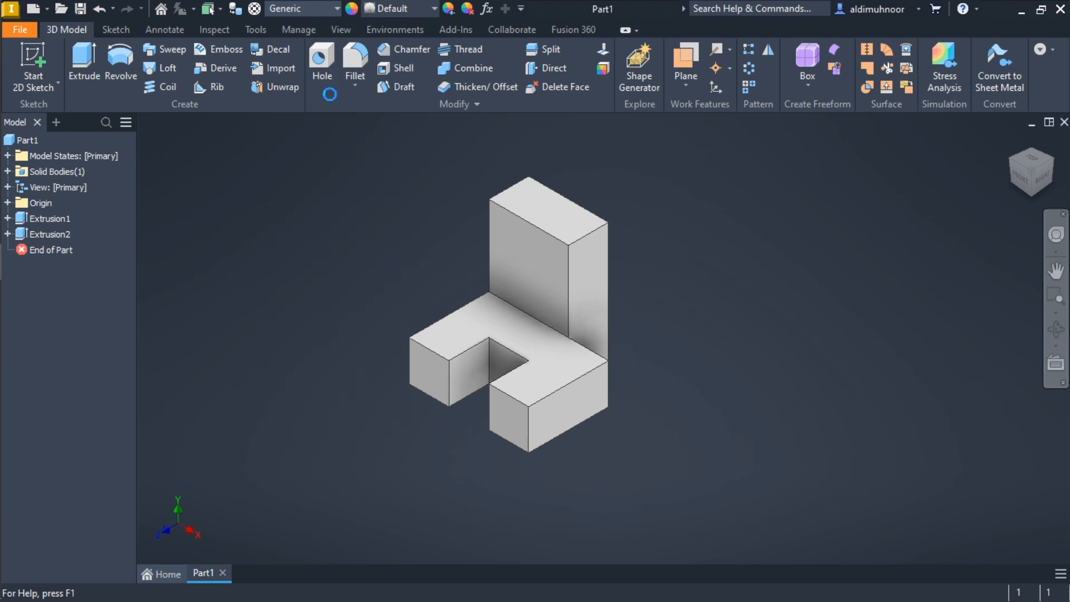
Step: Change the part's appearance to Smooth - Dark Forest Green
scroll(457, 223, down, 3)
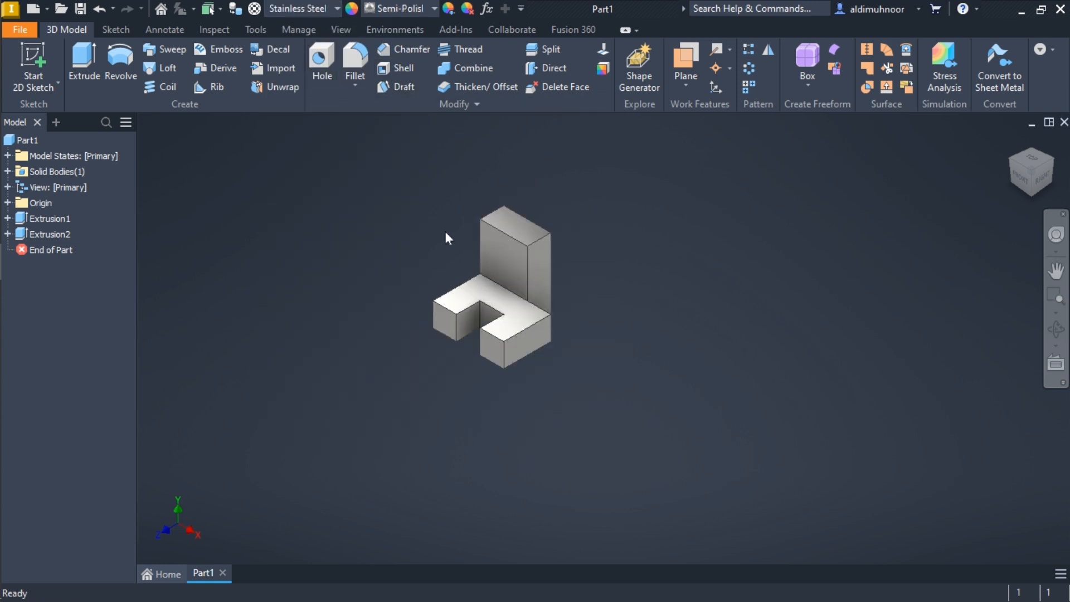
scroll(445, 232, up, 3)
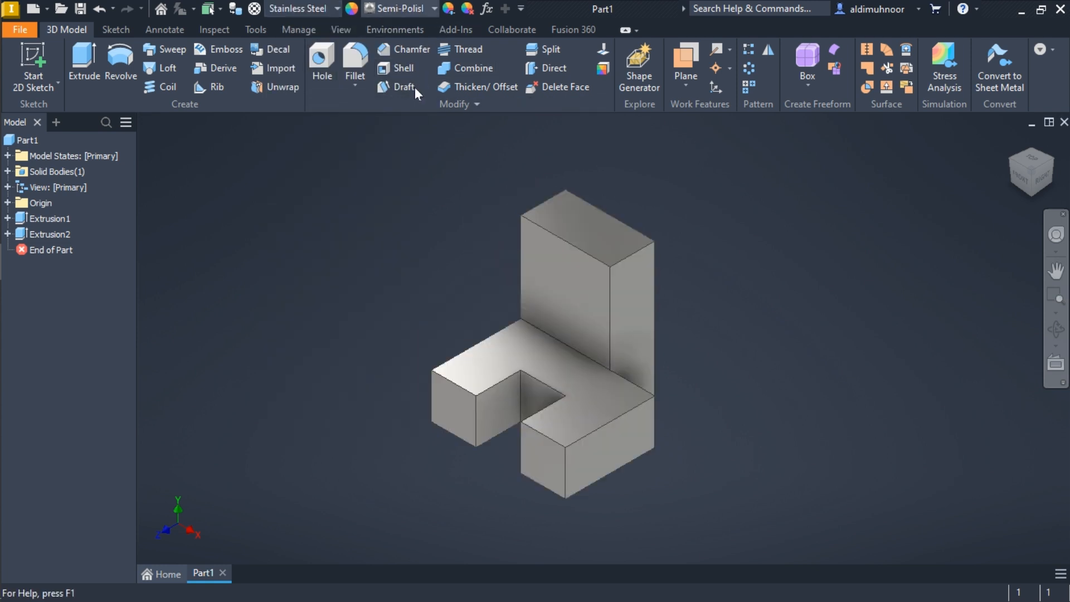
click(434, 8)
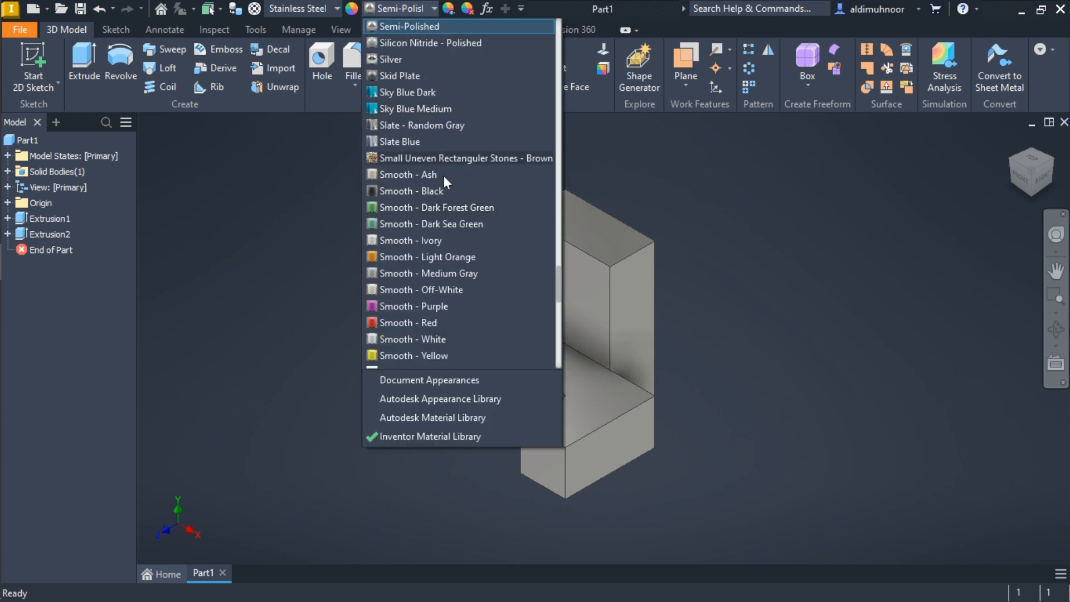
click(450, 207)
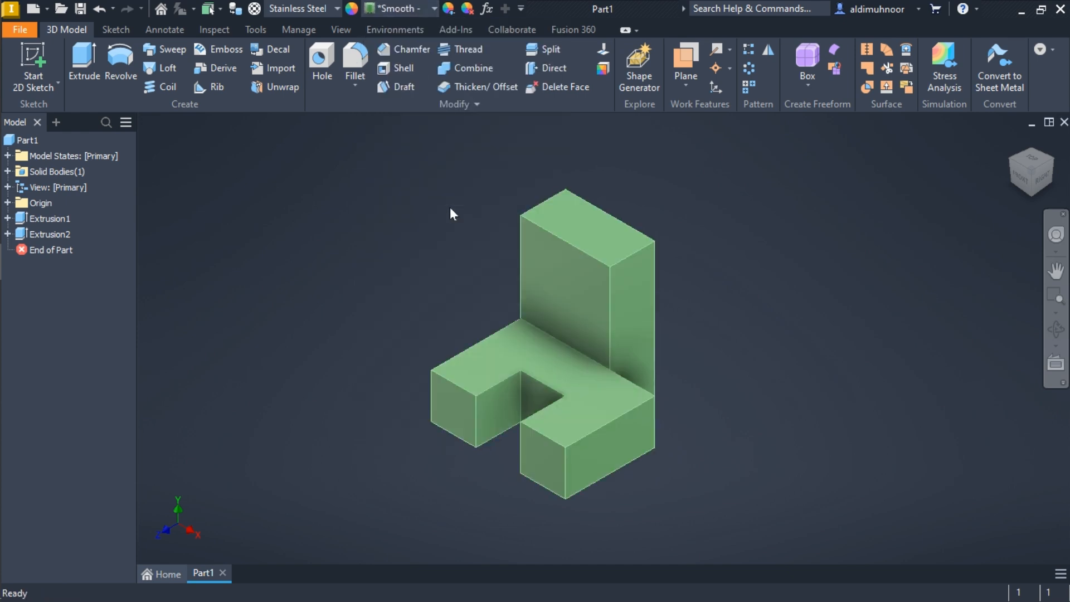